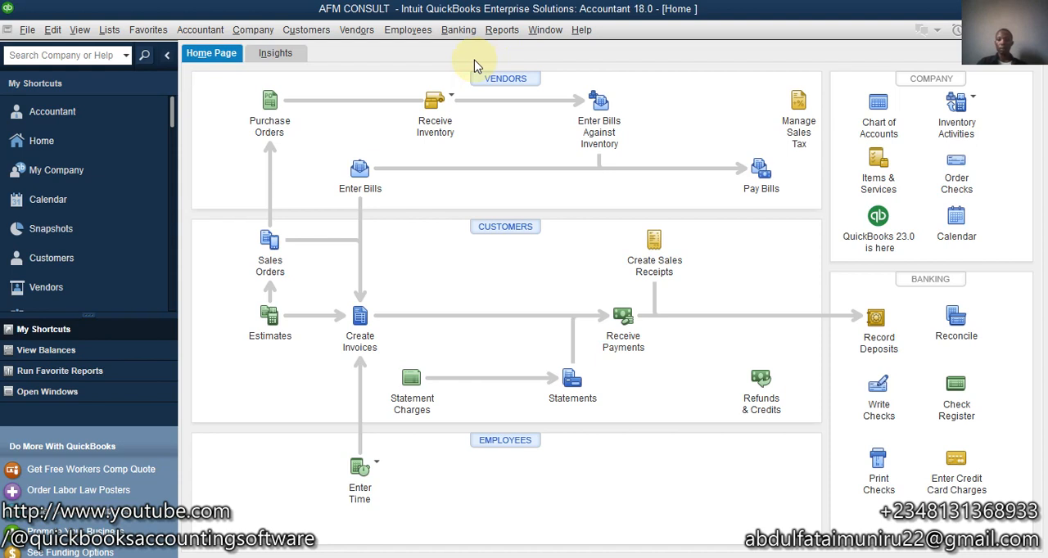
# - Set the company's Items & Inventory preference to warn when the quantity to sell exceeds Quantity Available, and save it
pyautogui.click(79, 30)
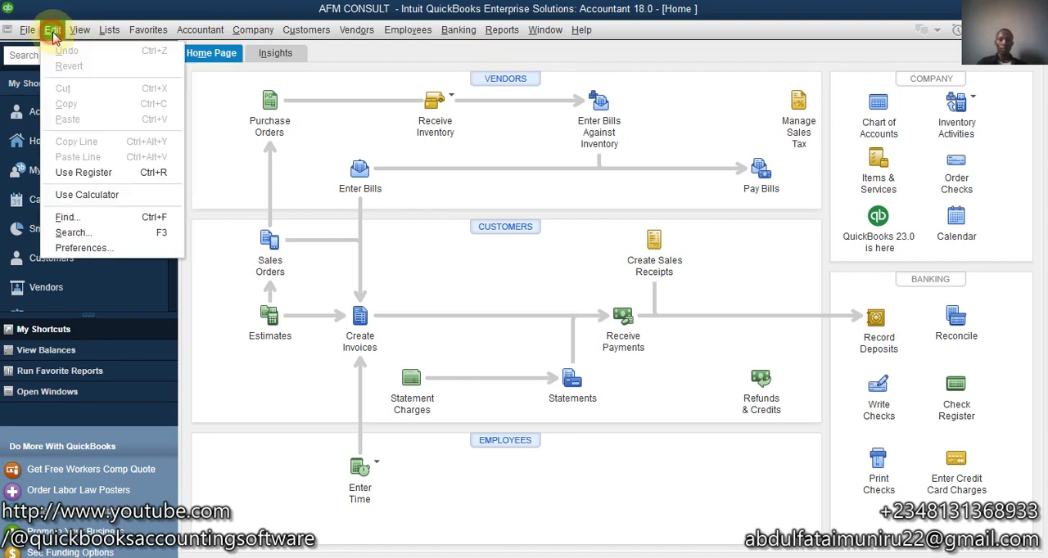
pyautogui.click(85, 250)
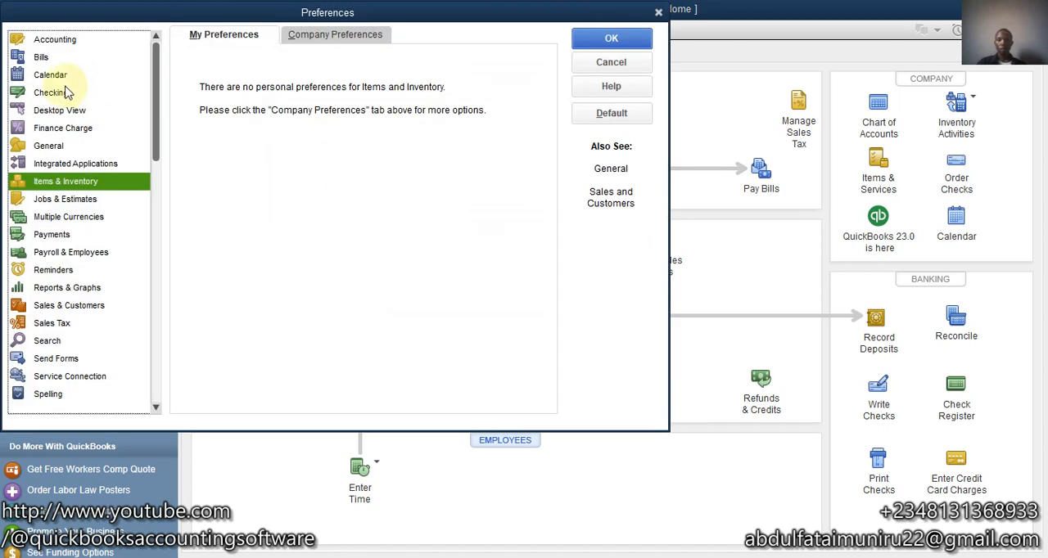
pyautogui.click(295, 35)
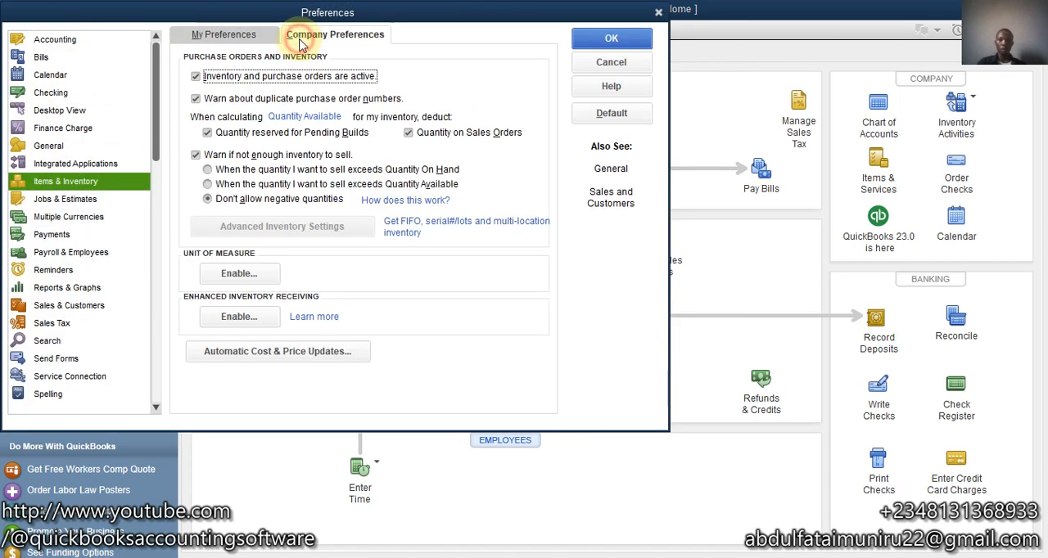
pyautogui.click(207, 184)
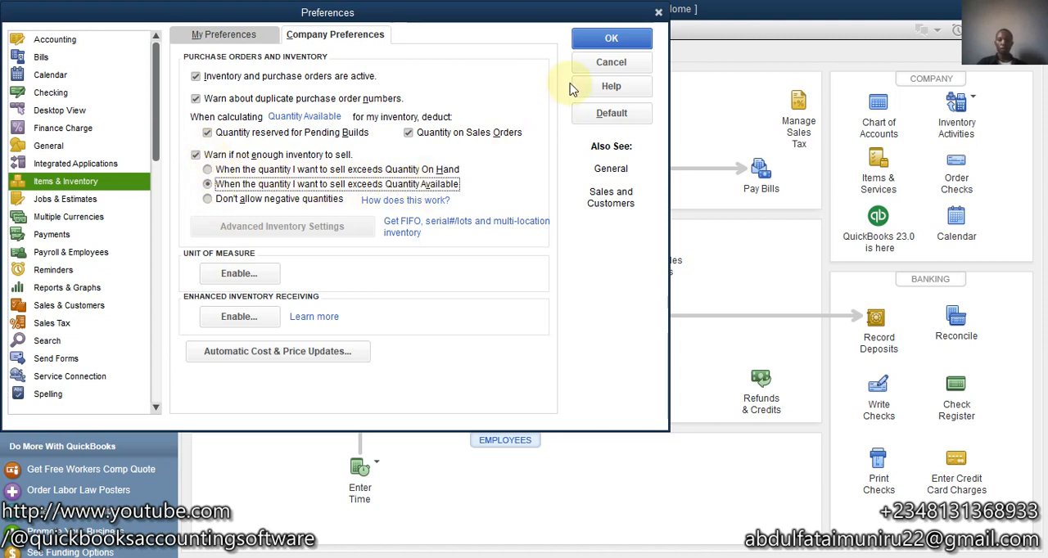
pyautogui.click(609, 39)
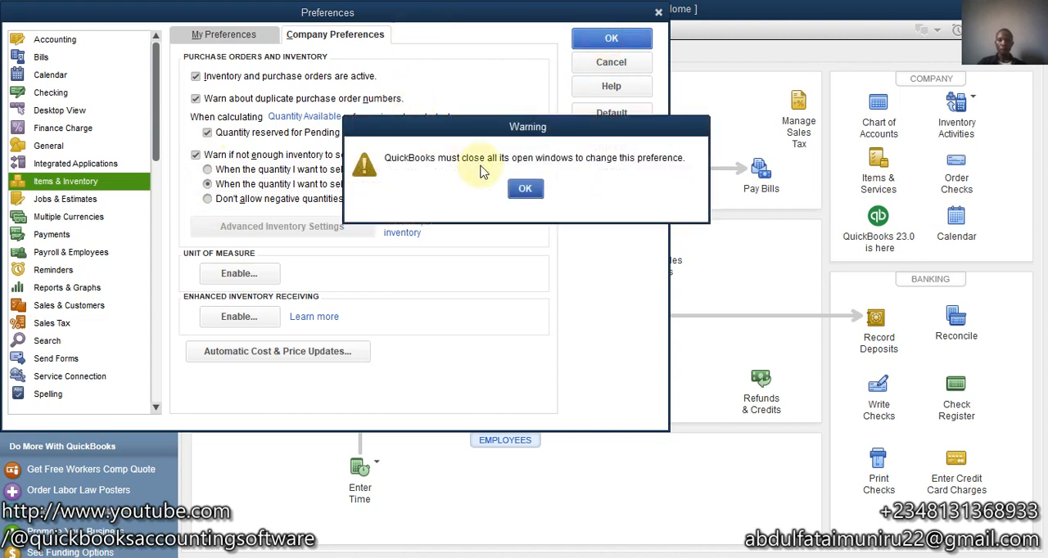
pyautogui.click(525, 189)
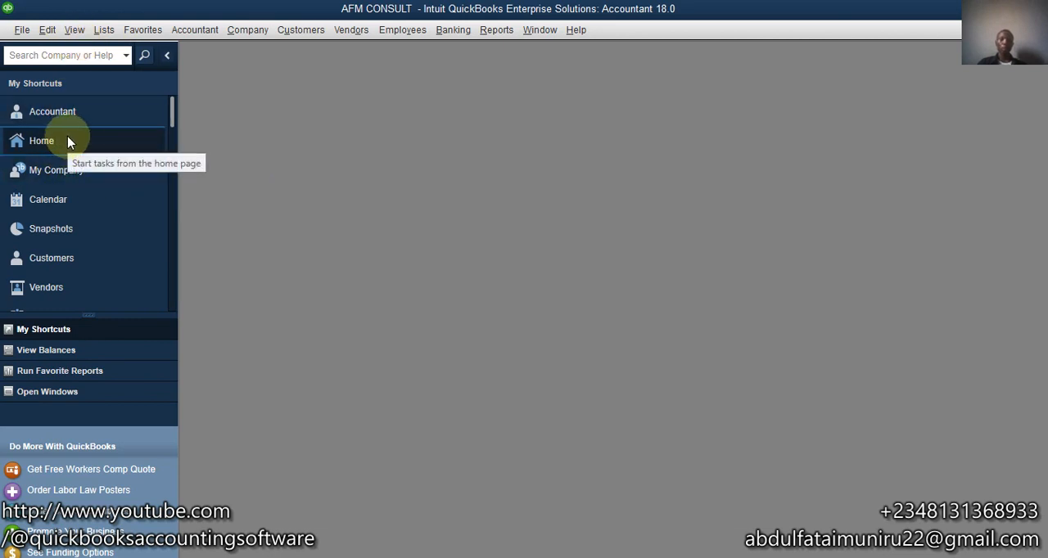
pyautogui.click(300, 29)
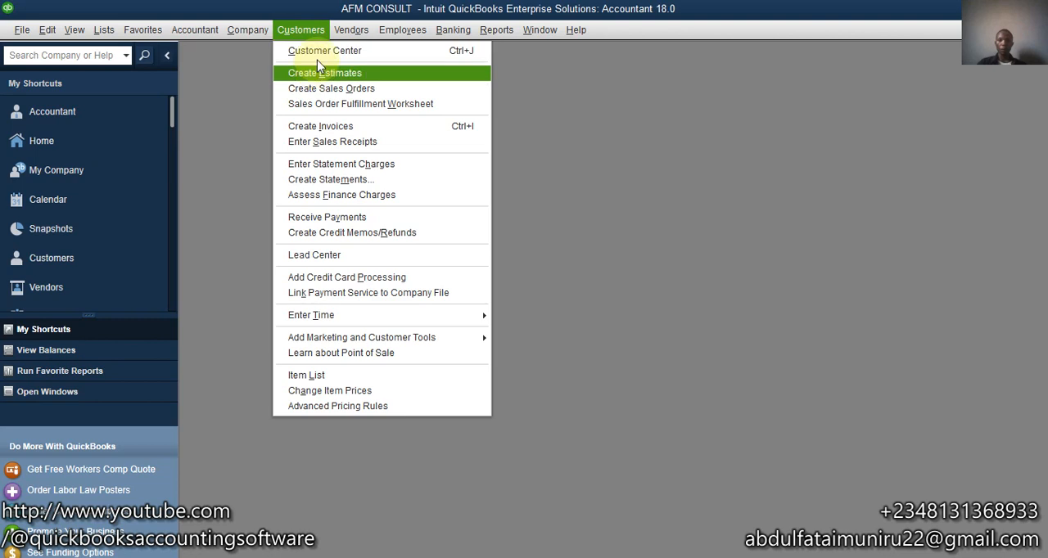
pyautogui.click(319, 62)
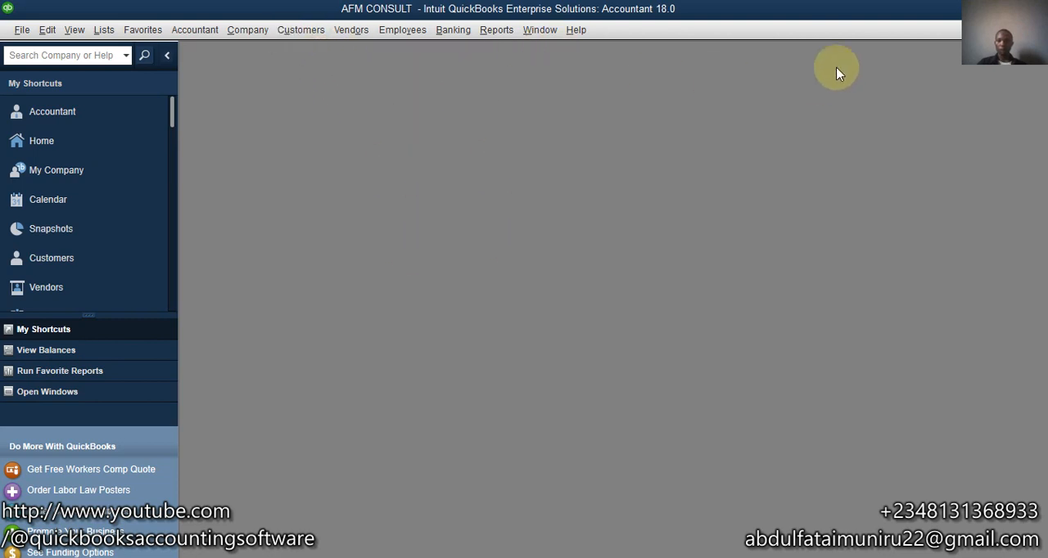
pyautogui.click(301, 31)
pyautogui.click(303, 48)
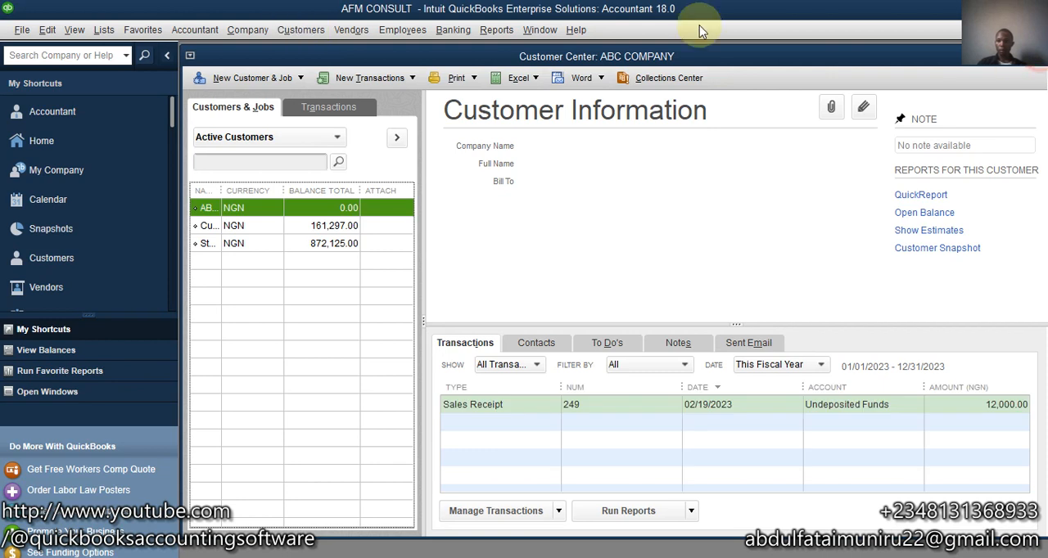
pyautogui.click(1035, 55)
# - Open a new blank invoice and maximize its window
pyautogui.click(301, 31)
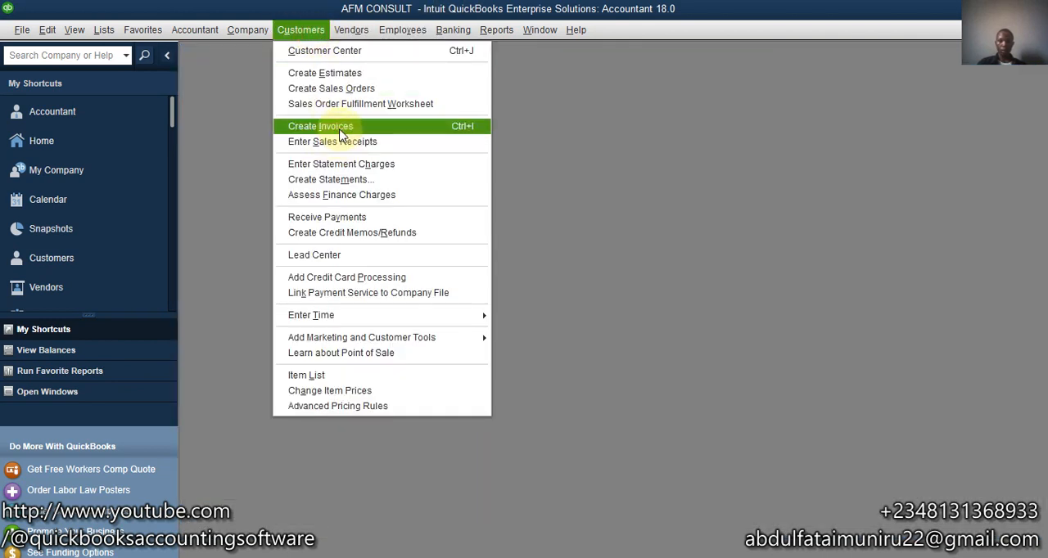
pyautogui.click(347, 127)
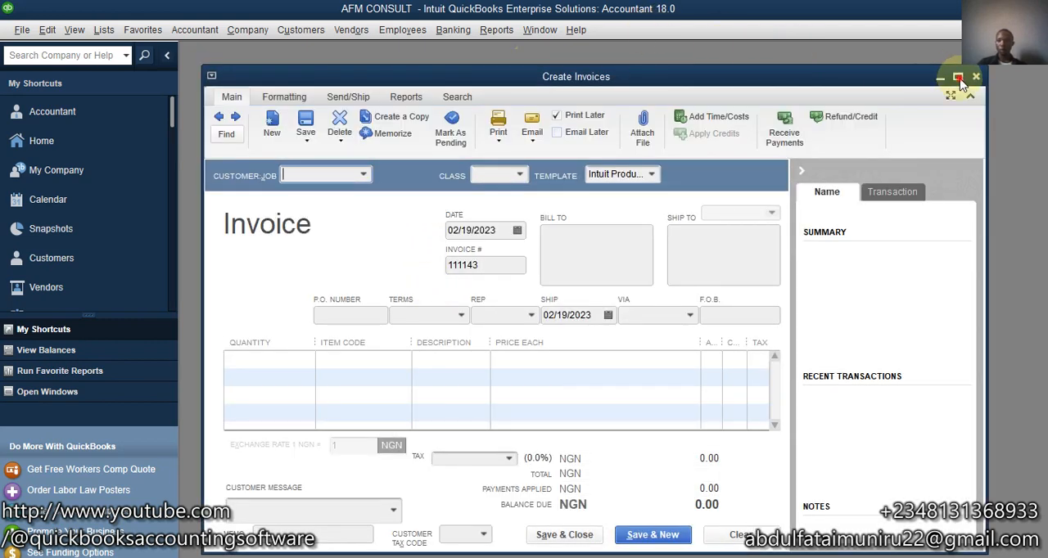
pyautogui.click(958, 78)
# - Check the Ceiling Fan's quantity on hand in the item list, and return to the invoice
pyautogui.click(501, 30)
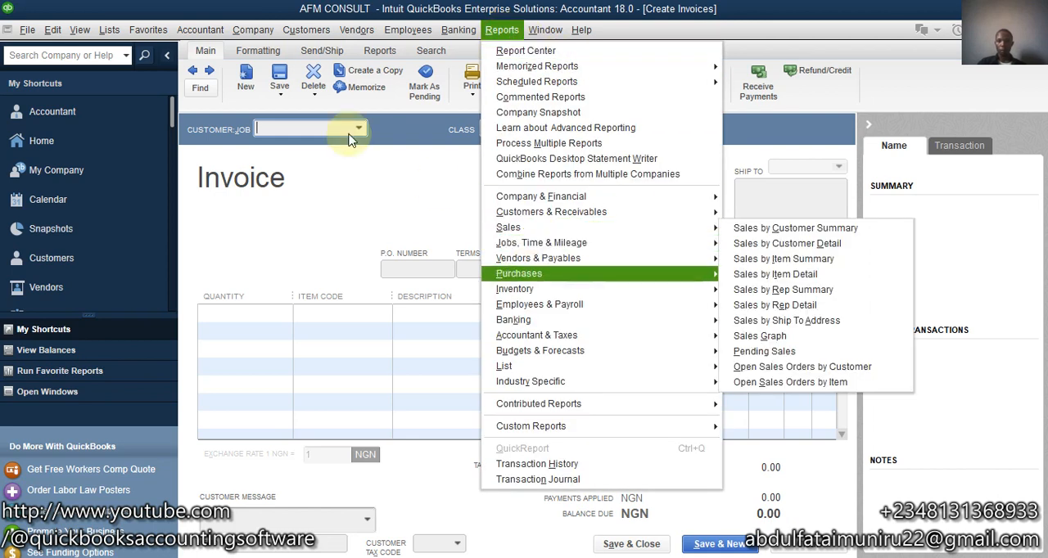
pyautogui.click(109, 30)
pyautogui.click(109, 30)
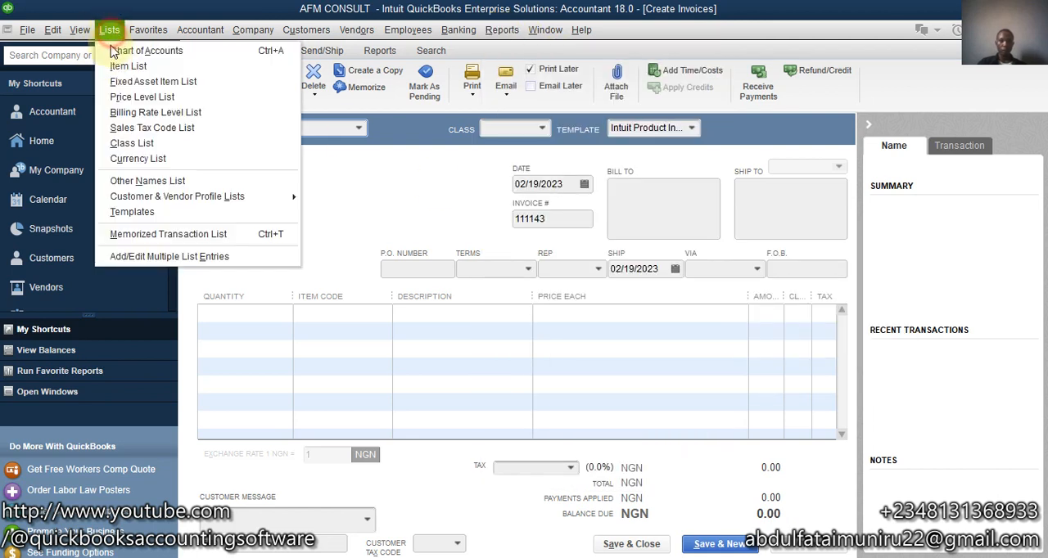
pyautogui.click(113, 67)
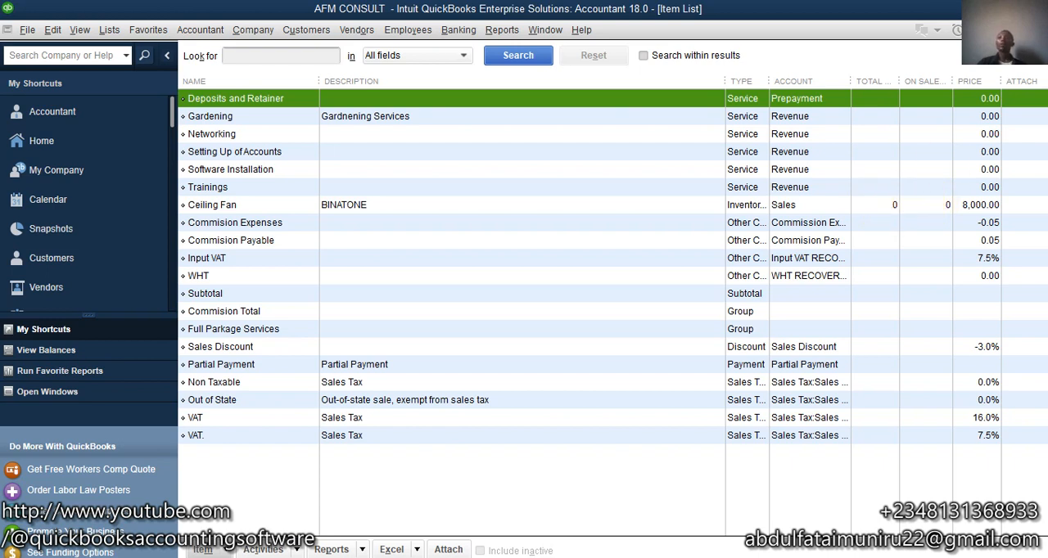
pyautogui.click(1037, 30)
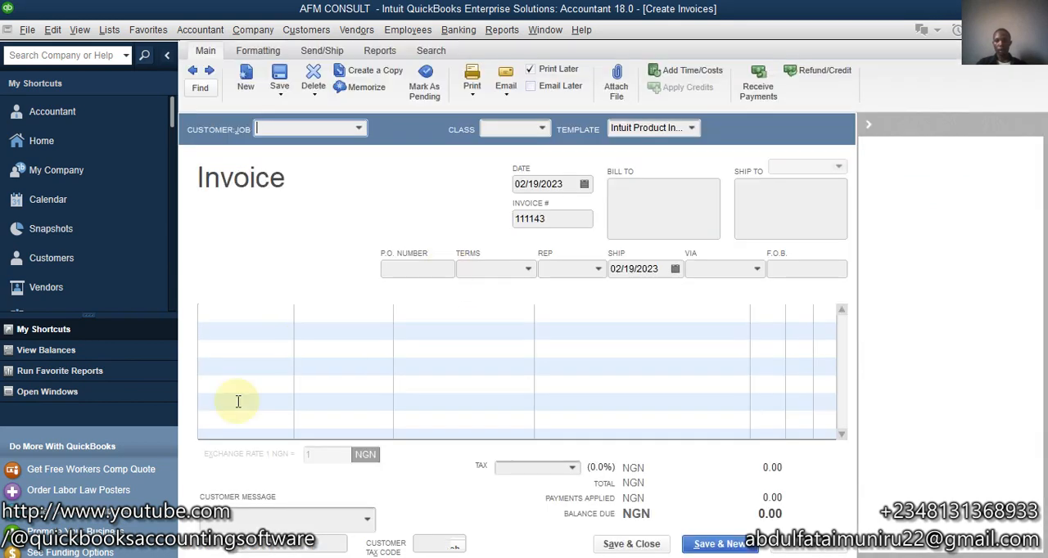
# - Choose ABC COMPANY as the invoice customer and add Ceiling Fan as the first line item, dismissing the stock warnings
pyautogui.click(359, 129)
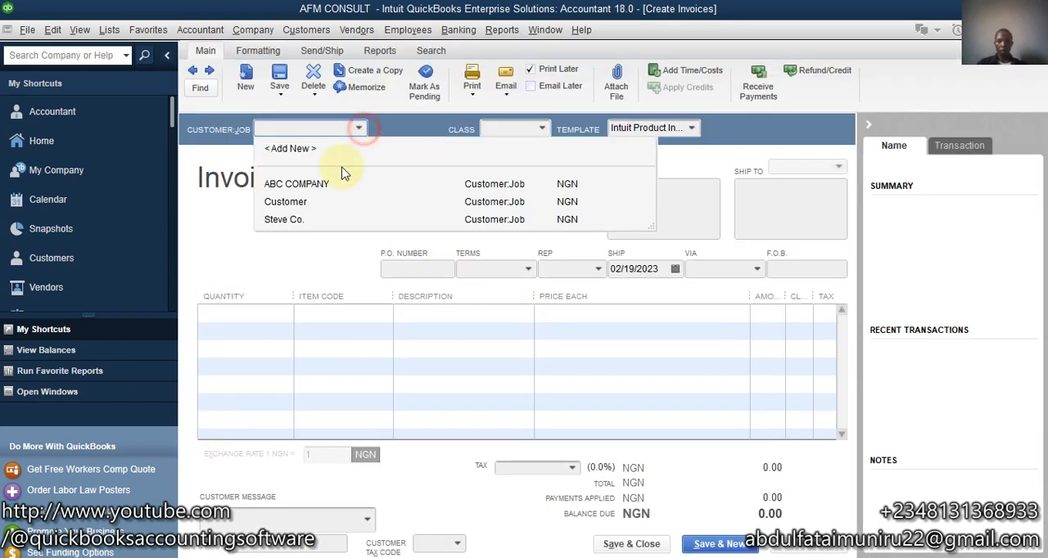
pyautogui.click(321, 193)
pyautogui.click(370, 312)
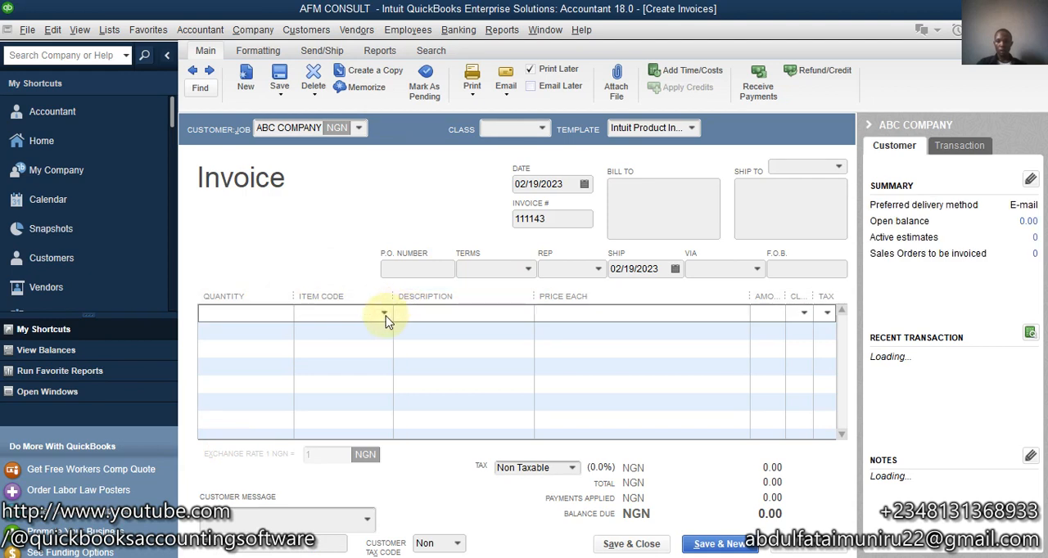
pyautogui.click(383, 315)
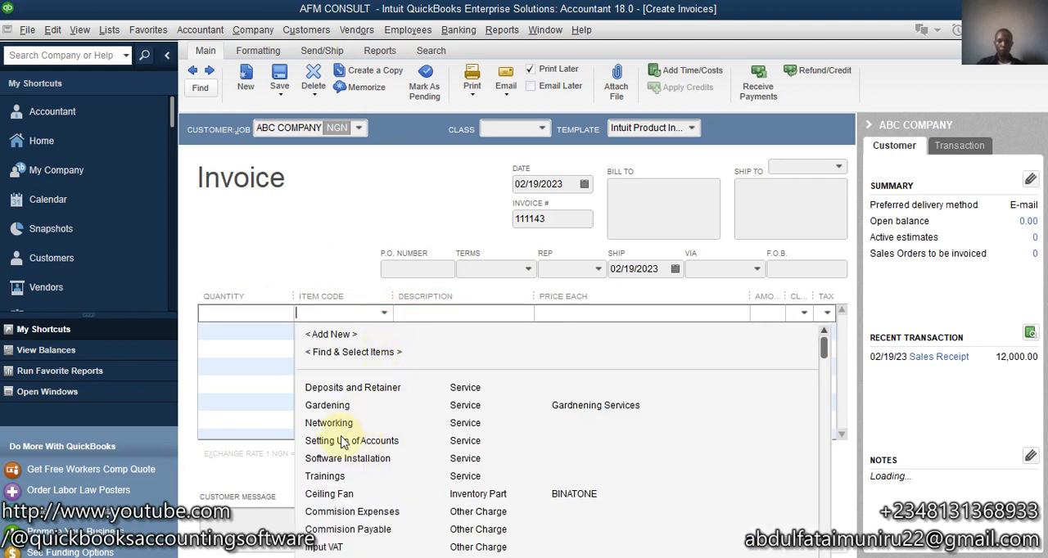
pyautogui.click(327, 495)
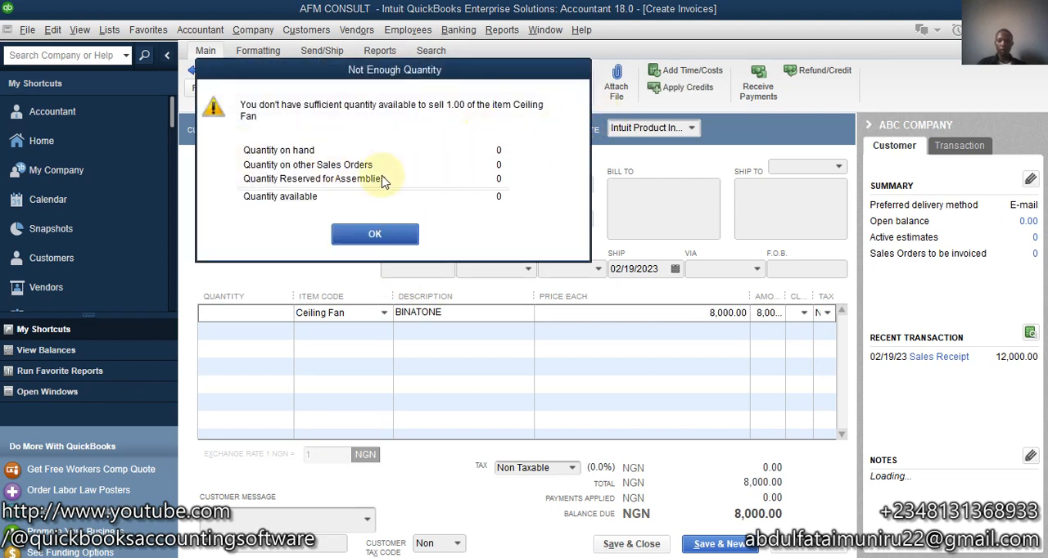
pyautogui.click(370, 236)
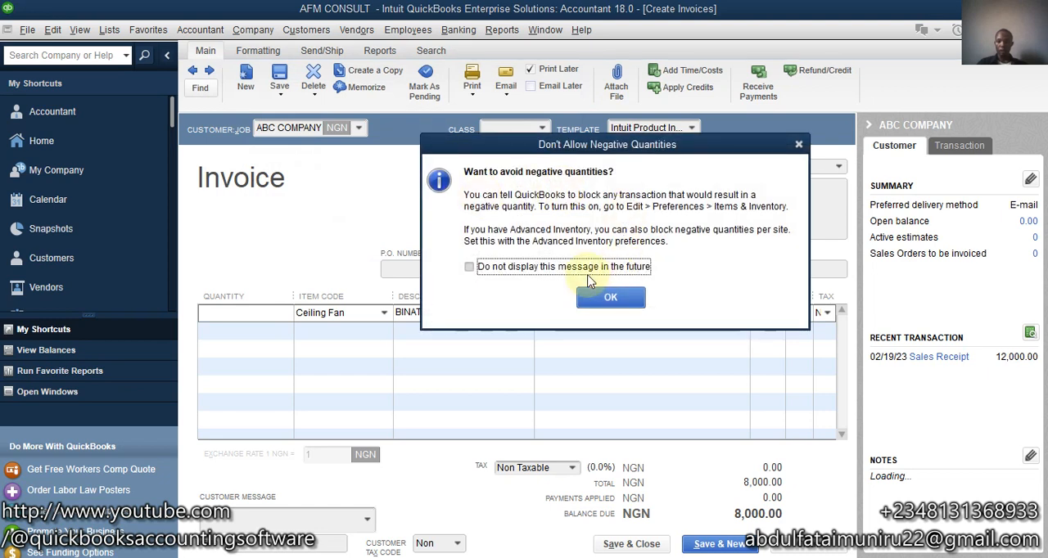
pyautogui.click(613, 295)
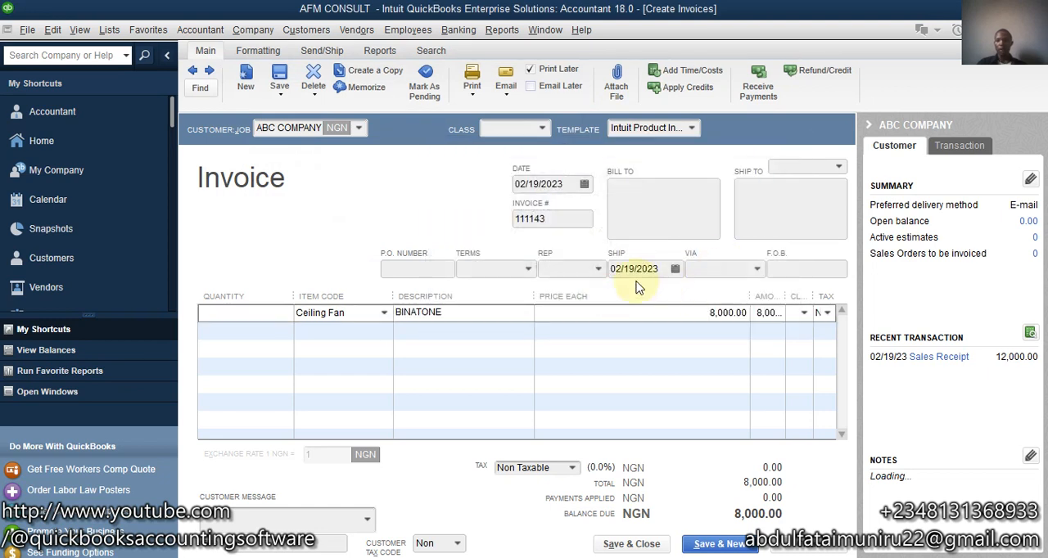
pyautogui.click(619, 246)
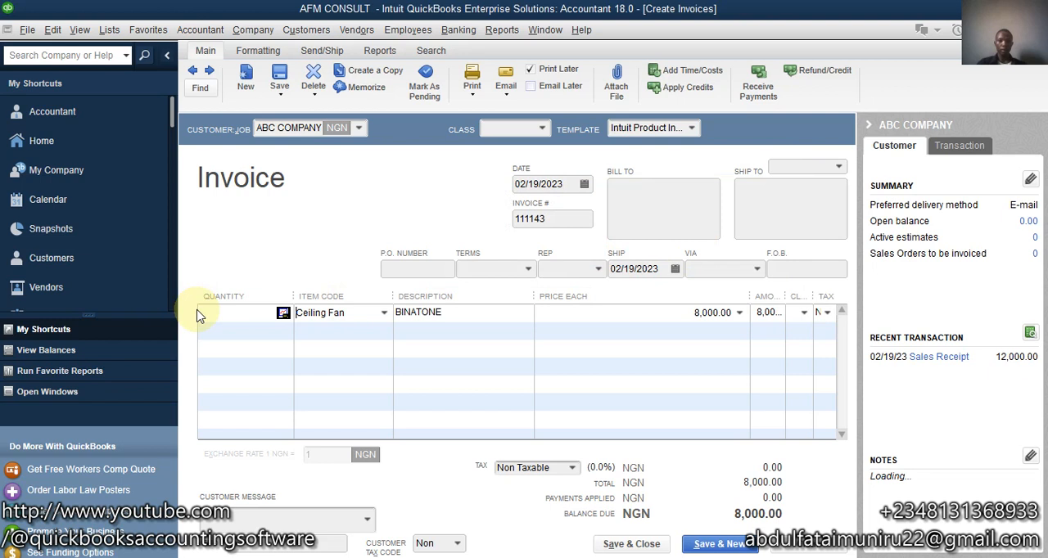
# - Set the Ceiling Fan quantity to 5 and save and close the invoice, leaving BINATONE as spelled
pyautogui.click(251, 314)
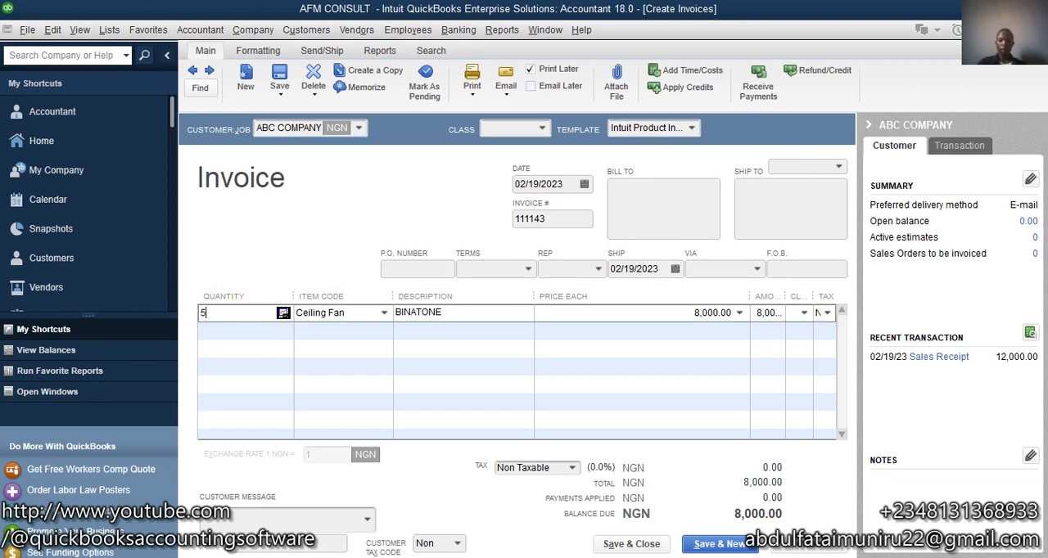
pyautogui.click(617, 320)
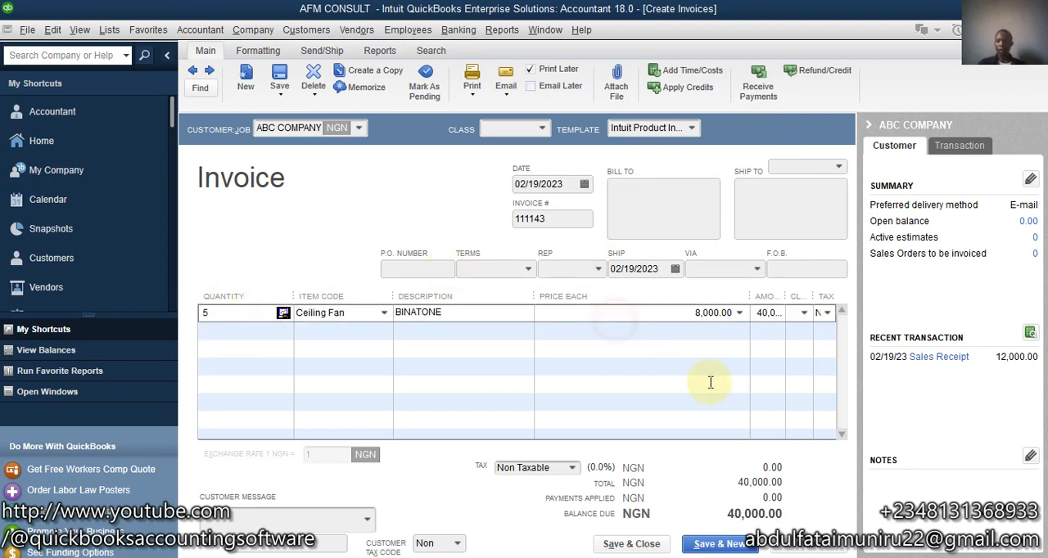
pyautogui.click(630, 545)
pyautogui.click(456, 212)
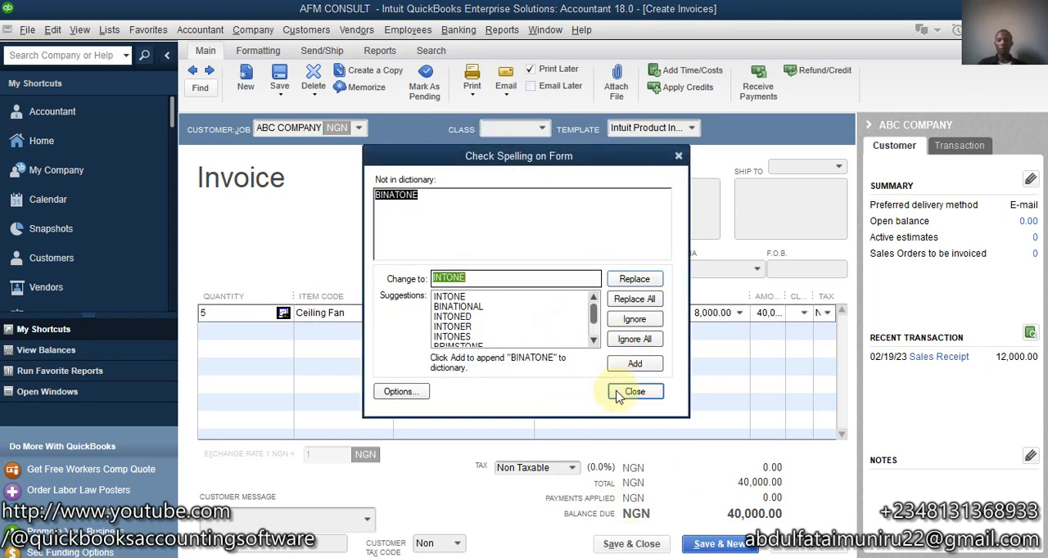
pyautogui.click(633, 392)
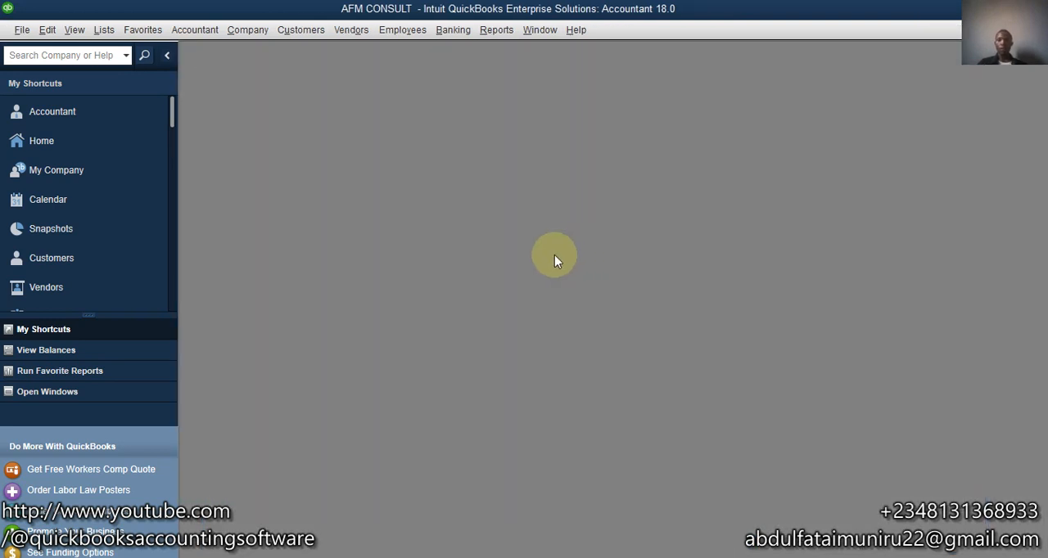
pyautogui.click(47, 31)
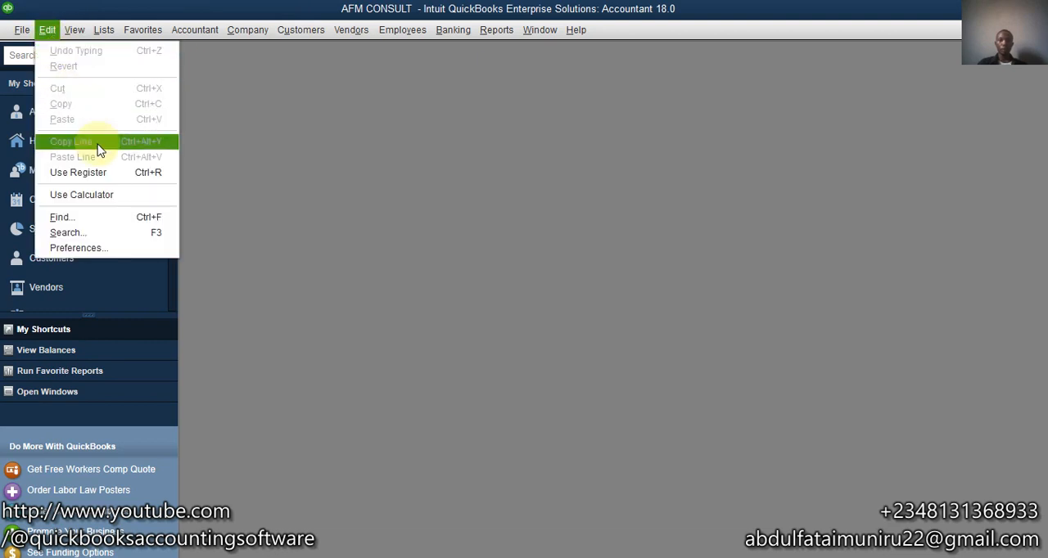
pyautogui.click(80, 248)
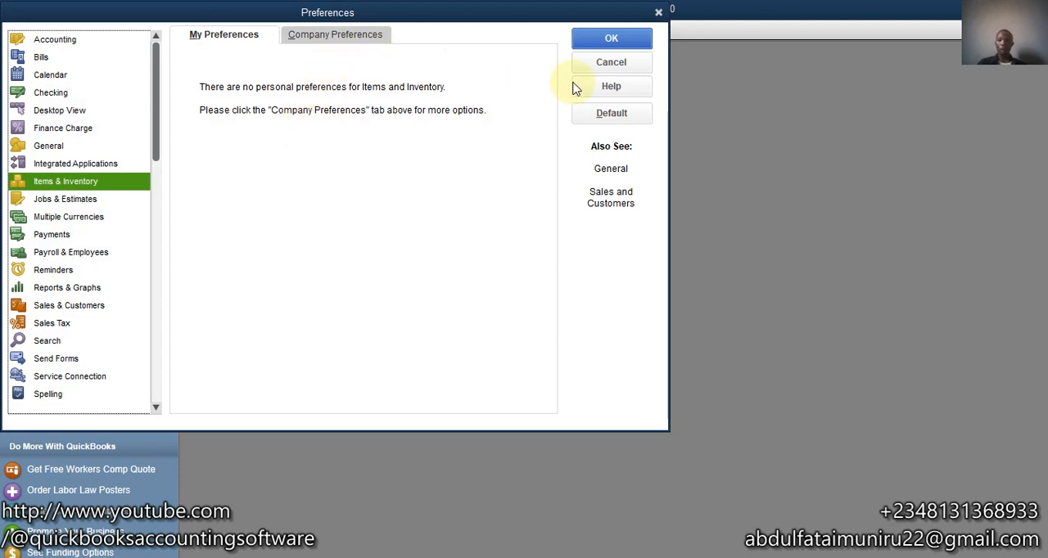
pyautogui.click(593, 62)
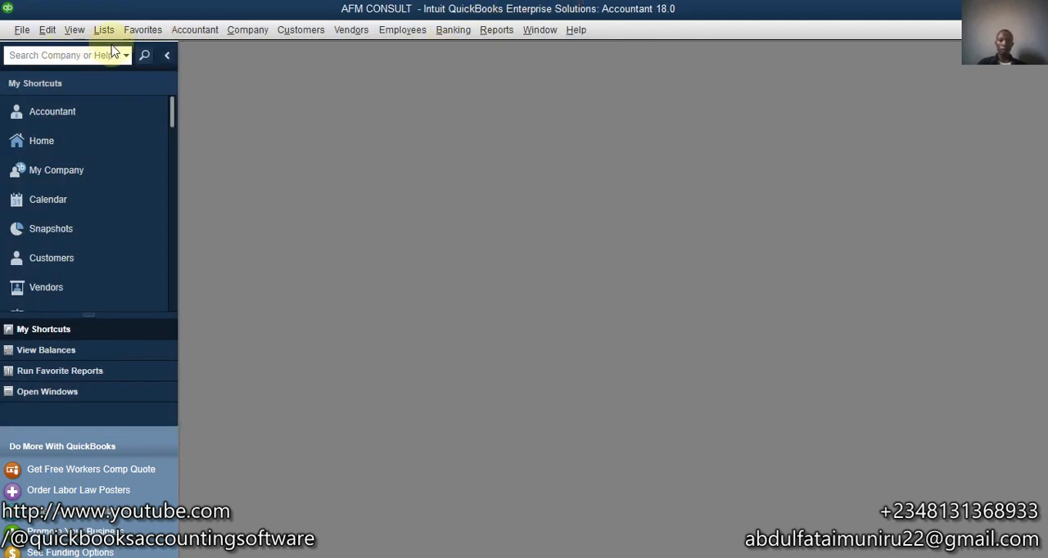
# - Open the item list in a maximized window to check the Ceiling Fan's quantity on hand after the sale
pyautogui.click(102, 392)
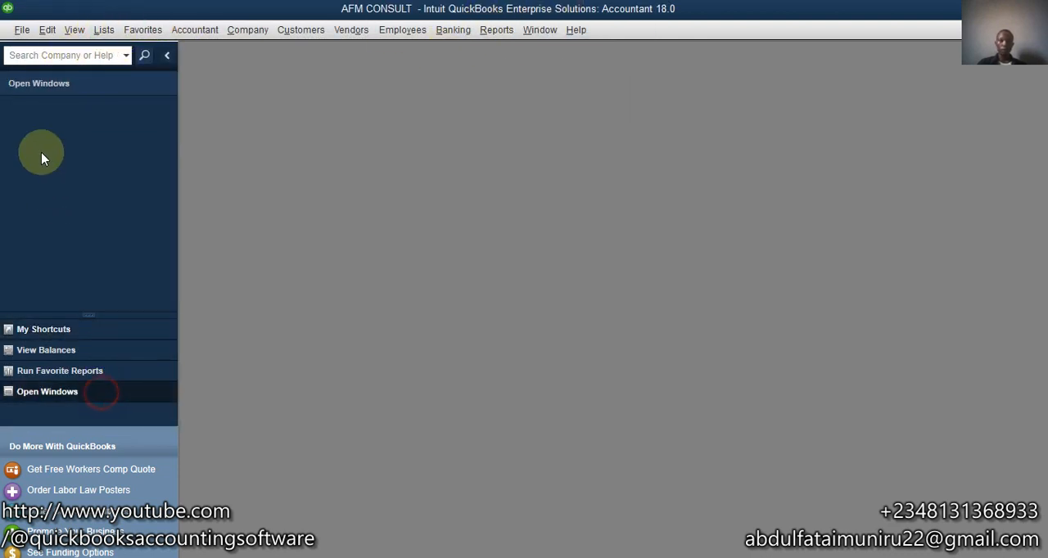
pyautogui.click(103, 29)
pyautogui.click(131, 64)
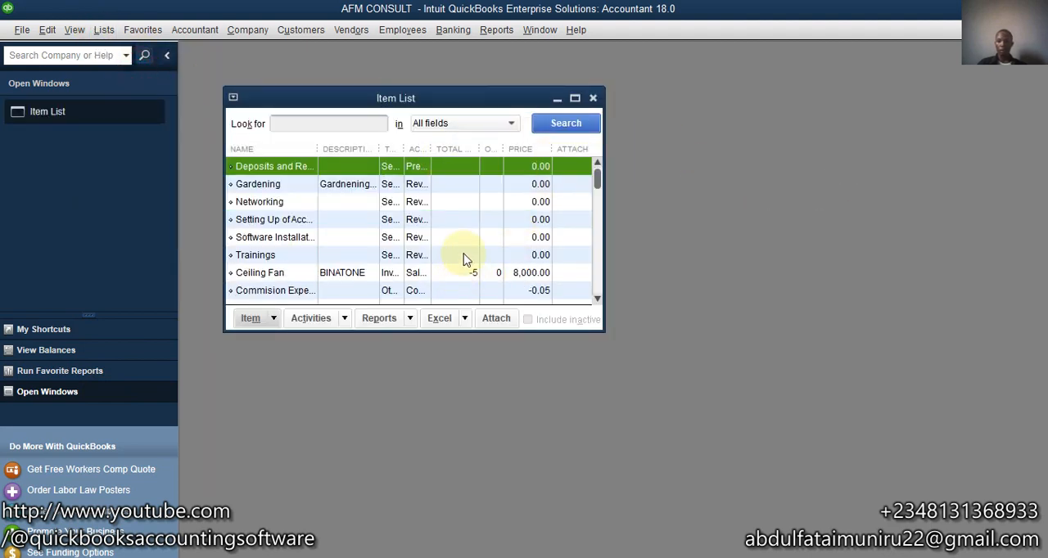
pyautogui.click(573, 99)
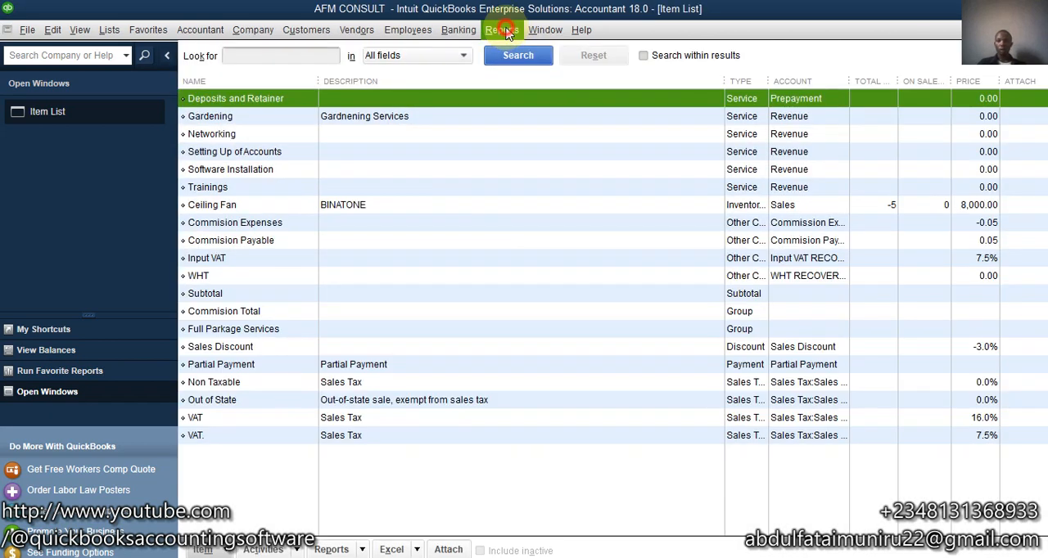
# - Run the Inventory Stock Status by Item report to check the Ceiling Fan's on-hand and available quantities
pyautogui.click(544, 29)
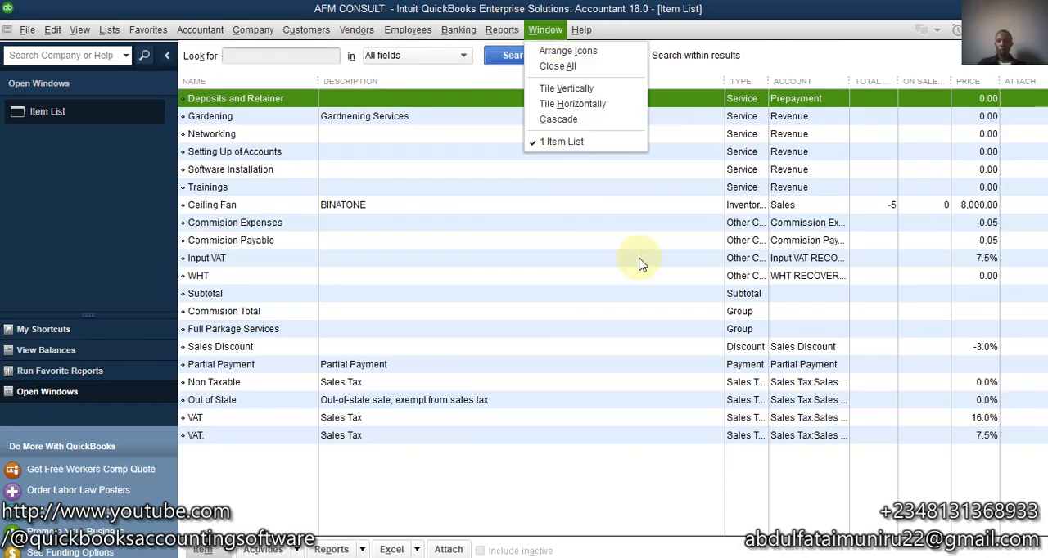
pyautogui.click(502, 30)
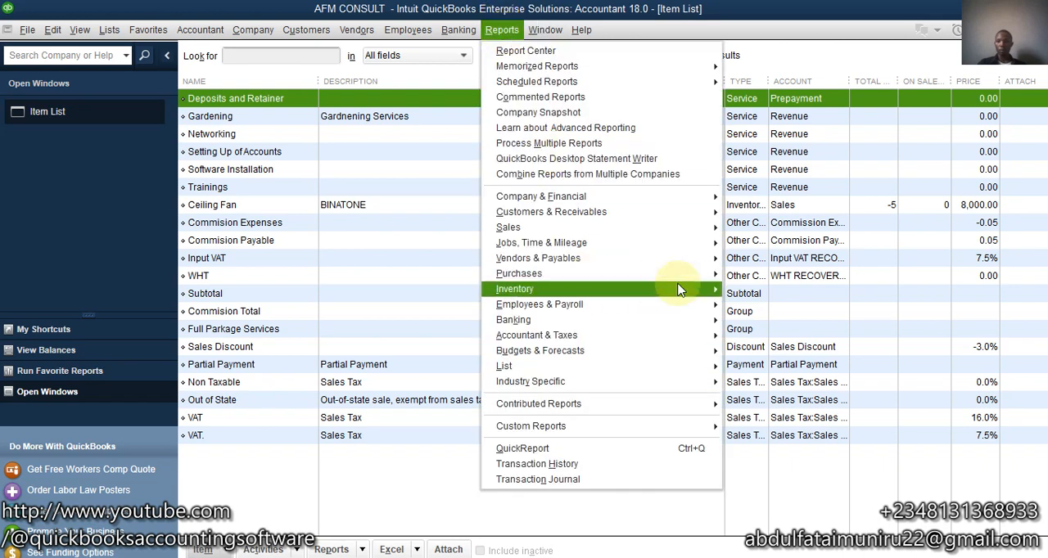
pyautogui.moveTo(702, 292)
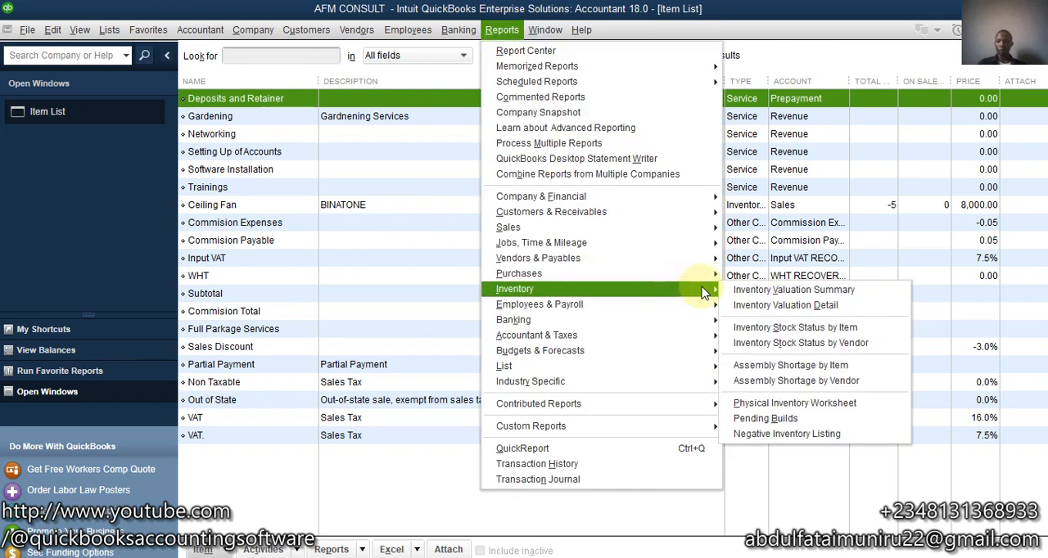
pyautogui.click(805, 332)
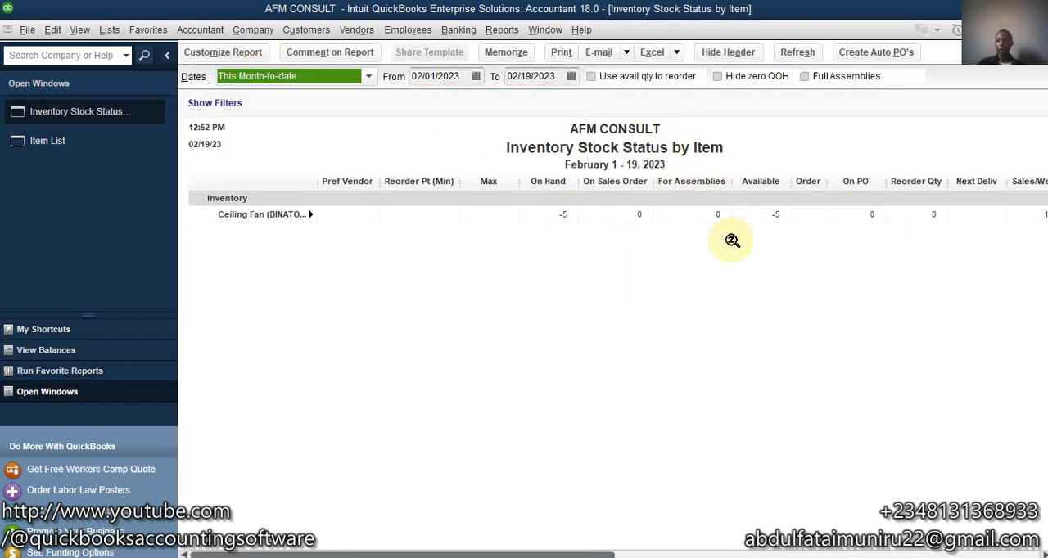
# - Set the company's Items & Inventory preference to "Don't allow negative quantities" and accept closing all open windows
pyautogui.click(54, 29)
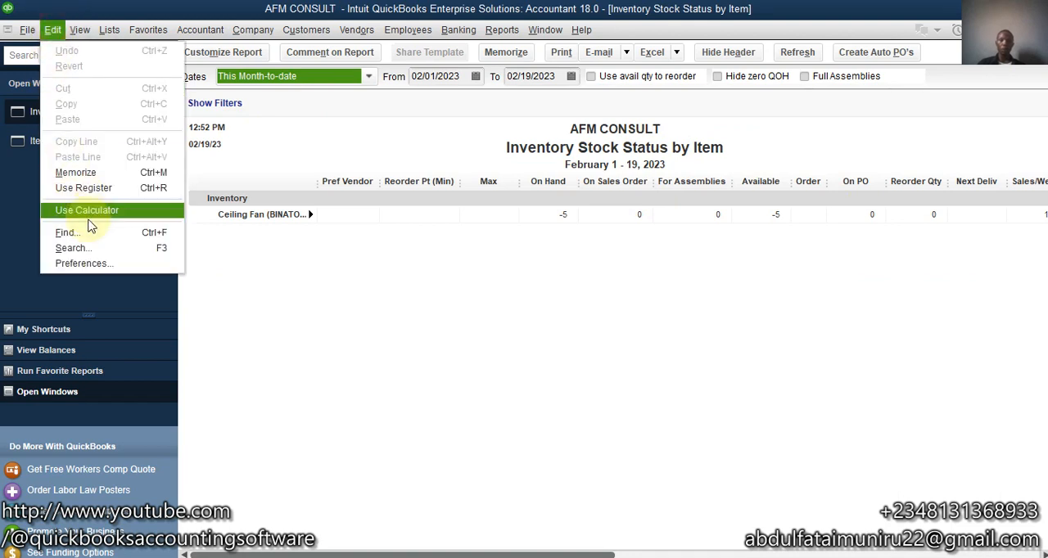
pyautogui.click(83, 264)
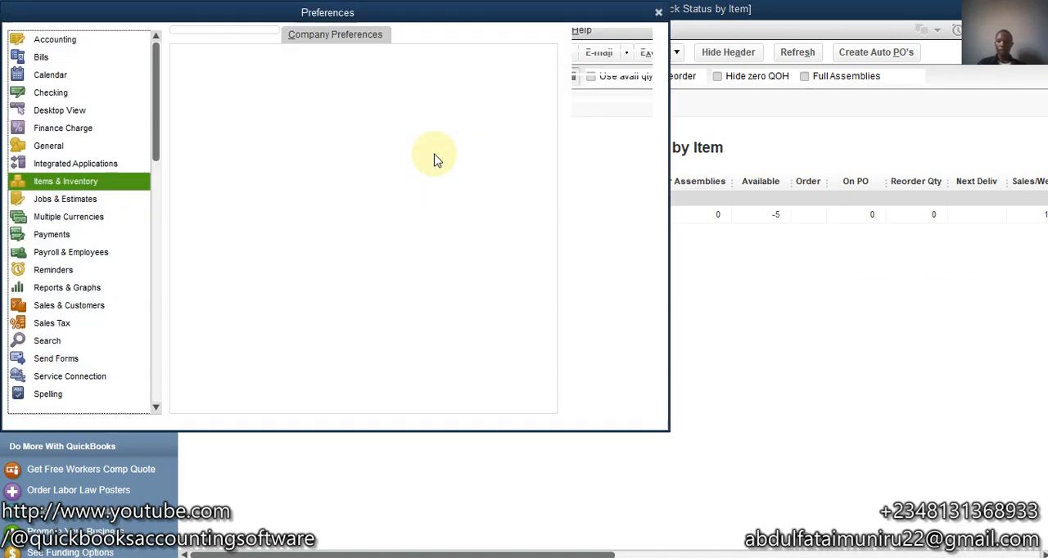
pyautogui.click(293, 38)
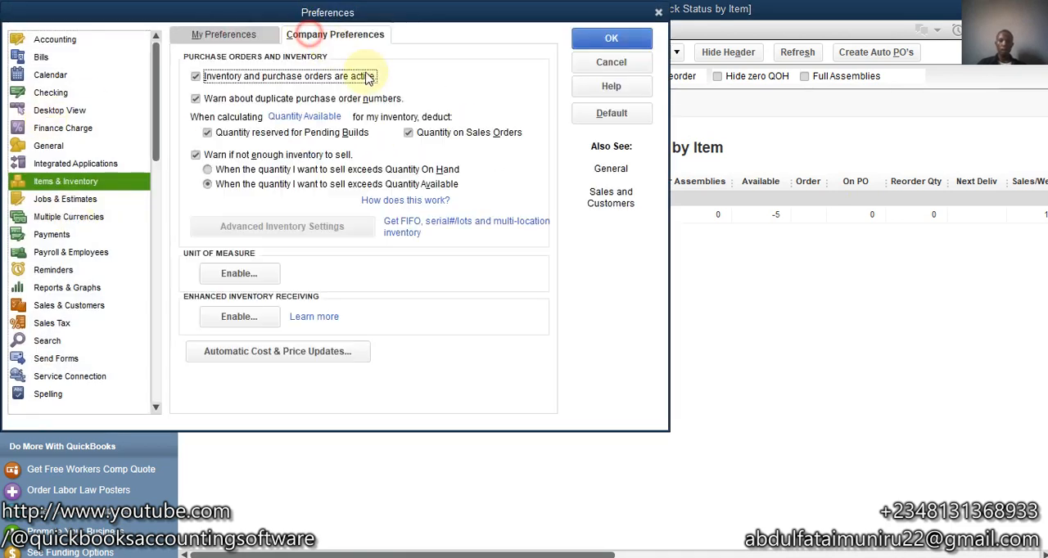
pyautogui.click(208, 200)
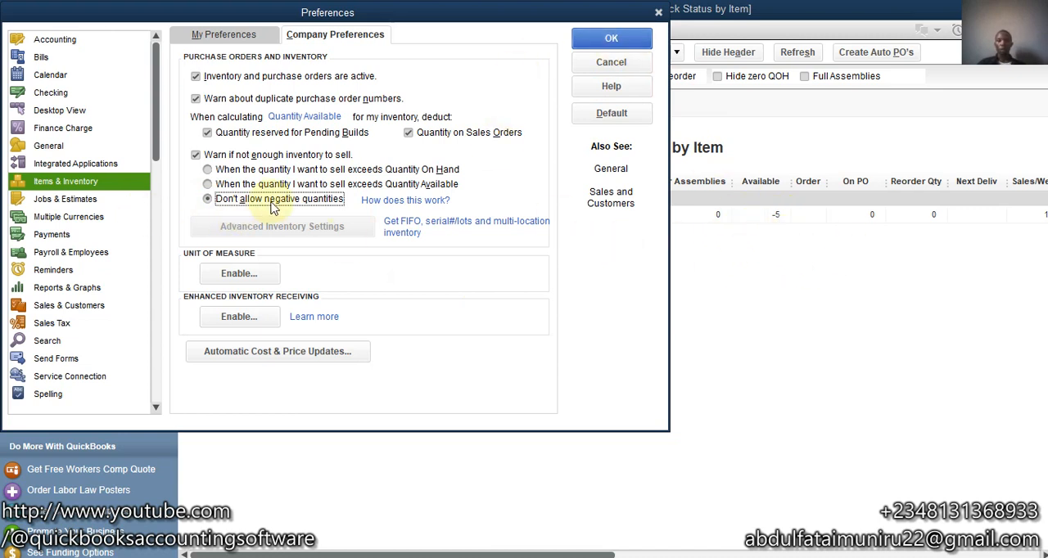
pyautogui.click(610, 38)
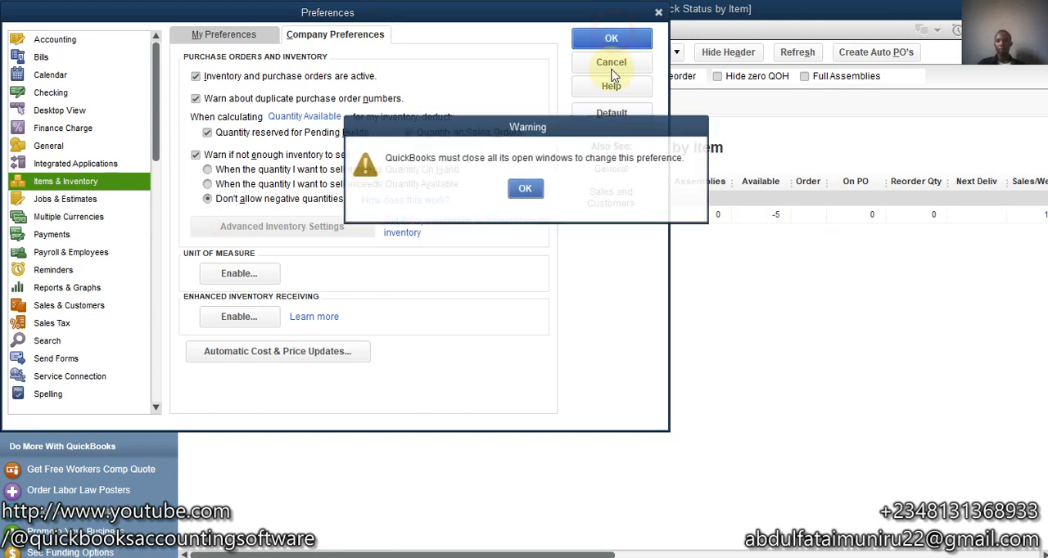
pyautogui.click(524, 189)
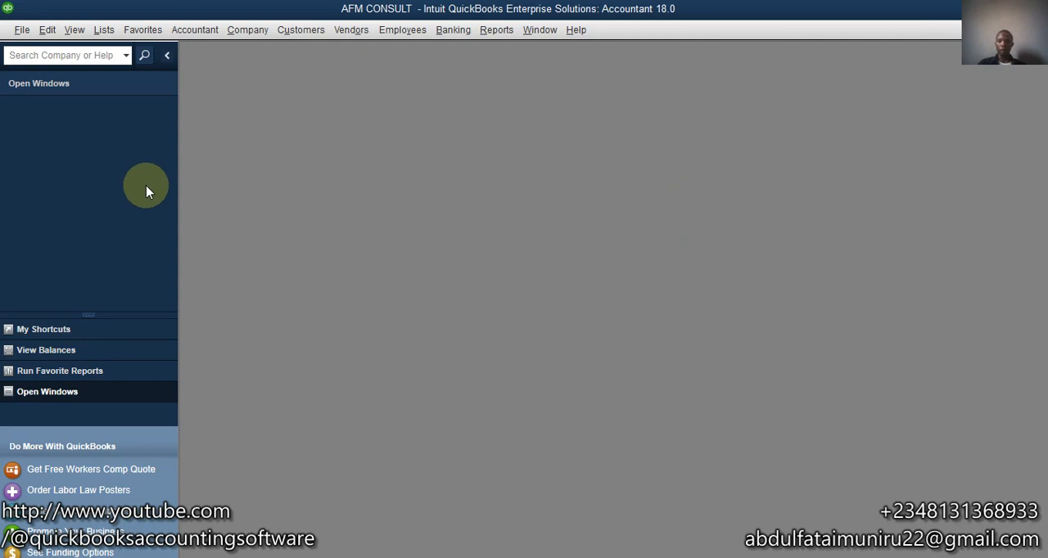
# - Start a new invoice in a maximized window with ABC COMPANY as the customer
pyautogui.click(309, 54)
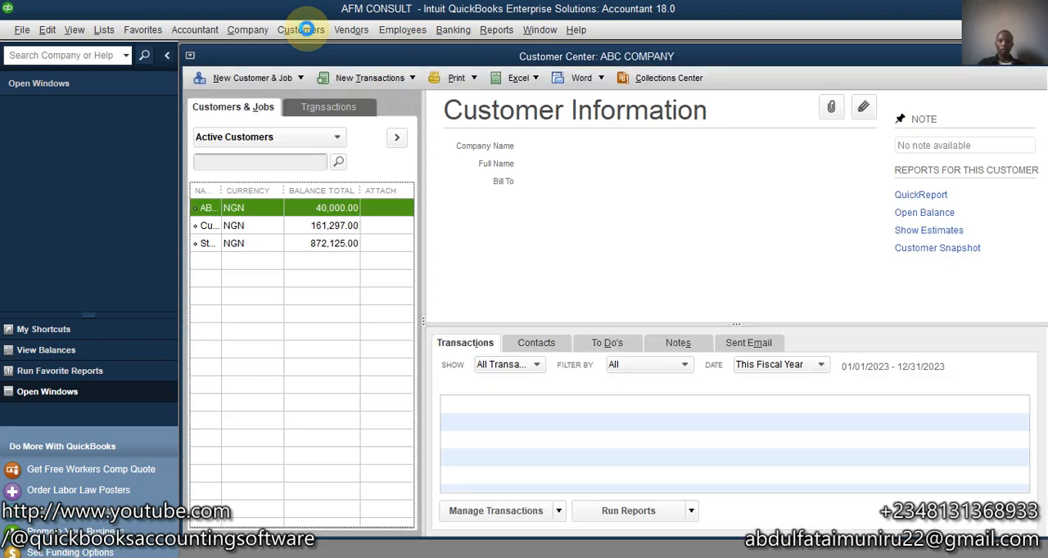
pyautogui.click(301, 30)
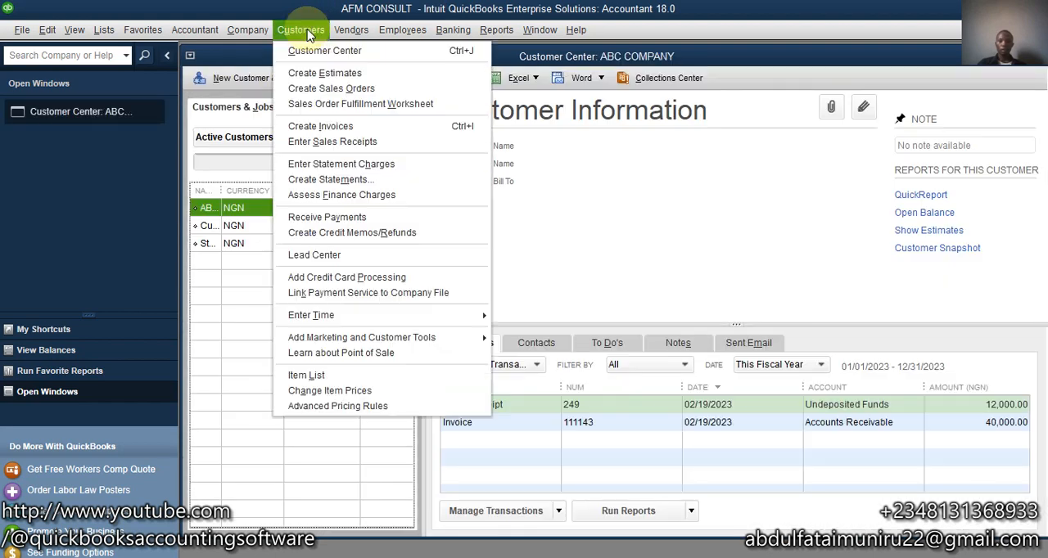
pyautogui.click(311, 125)
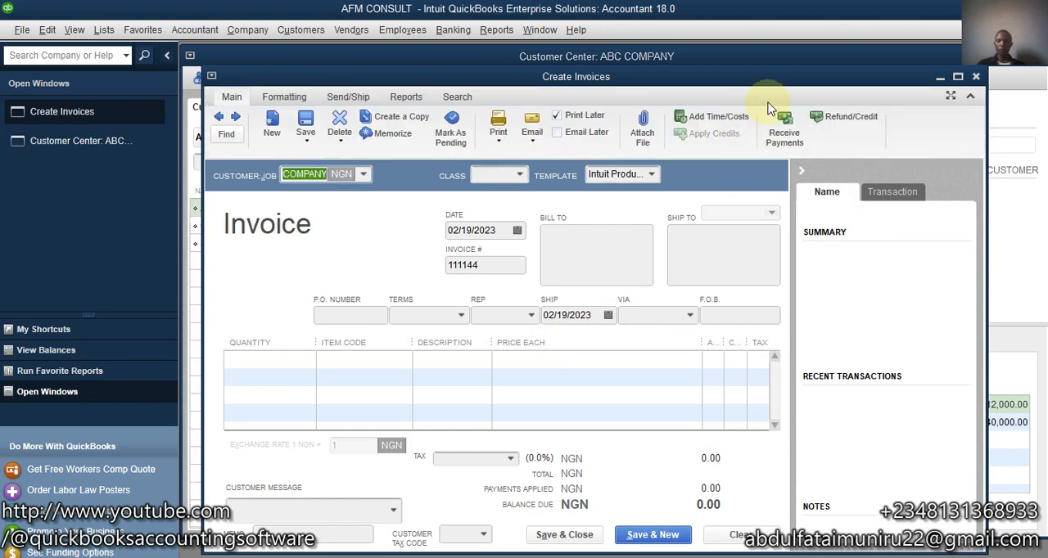
pyautogui.click(959, 77)
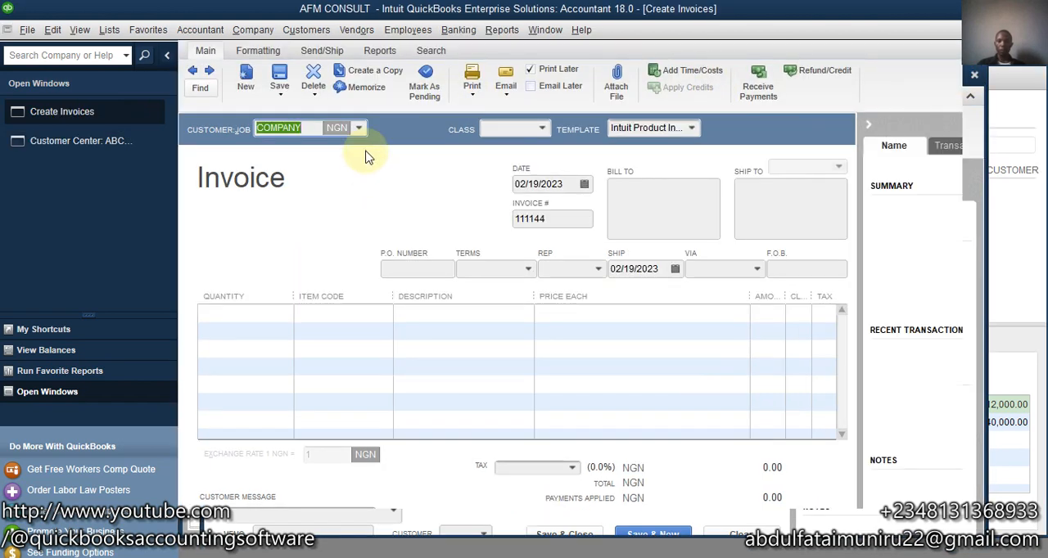
pyautogui.click(334, 311)
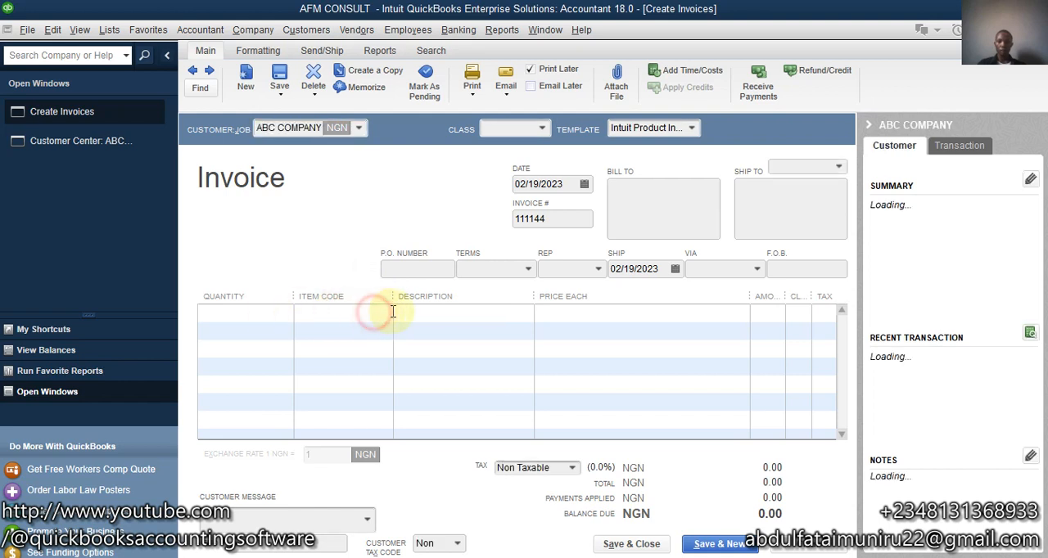
# - Add Ceiling Fan to the invoice with quantity 2, and save and close it, leaving BINATONE as spelled
pyautogui.click(384, 313)
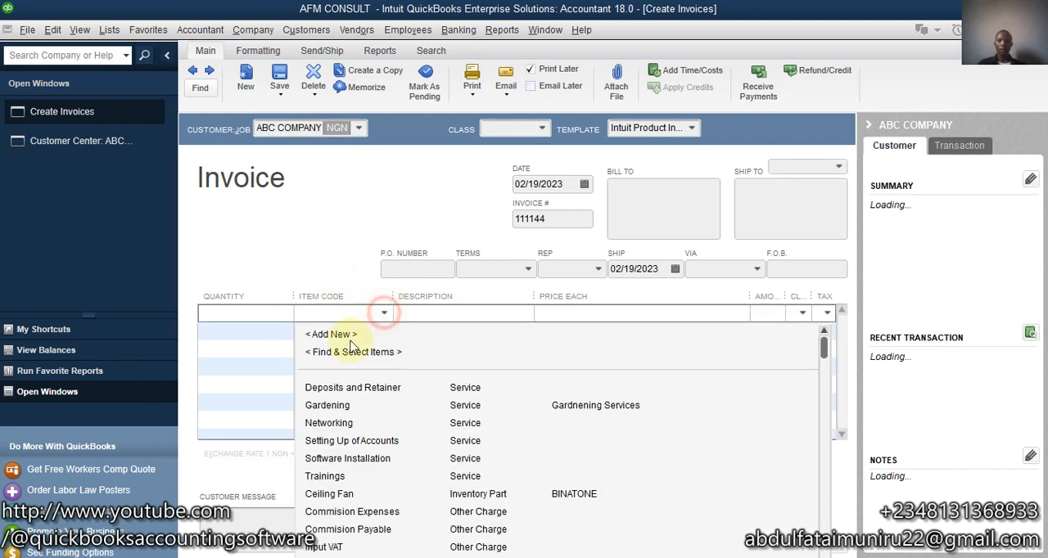
pyautogui.click(323, 496)
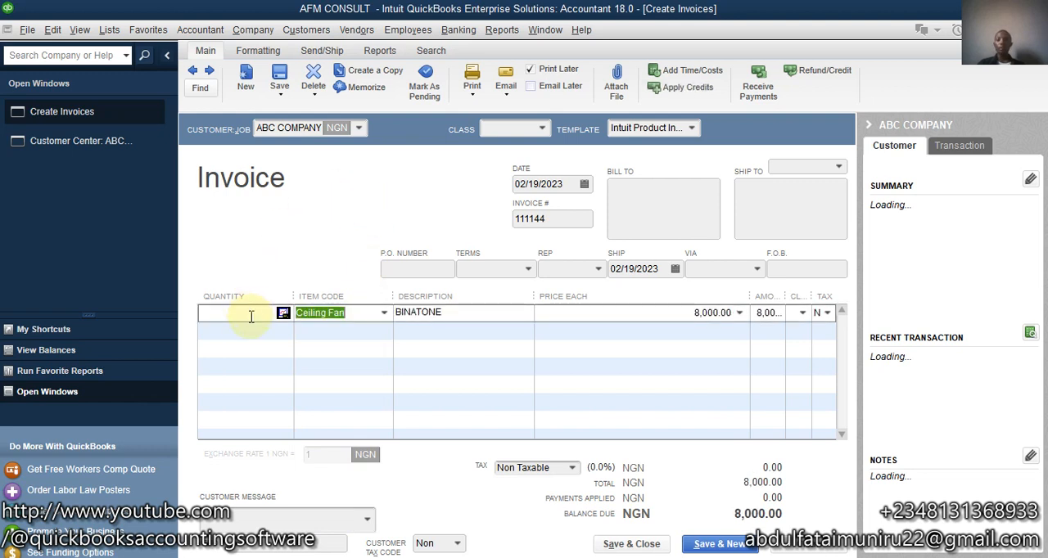
pyautogui.write('2')
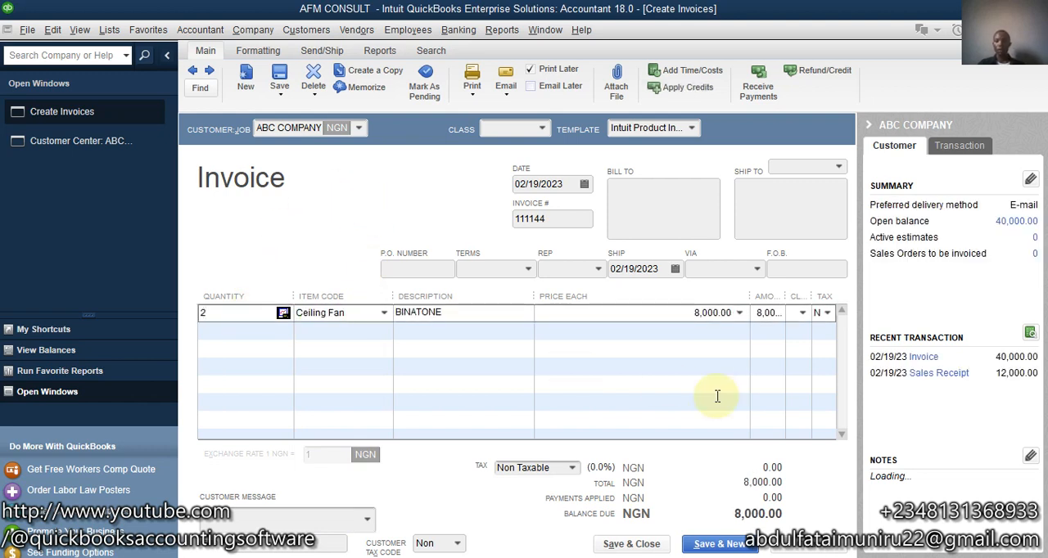
pyautogui.click(635, 312)
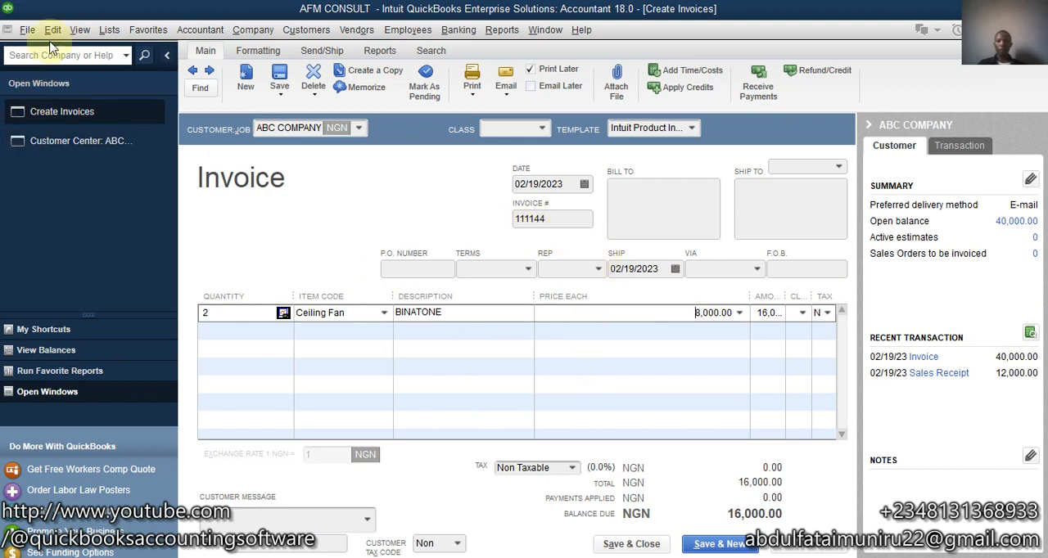
pyautogui.click(618, 552)
pyautogui.click(456, 210)
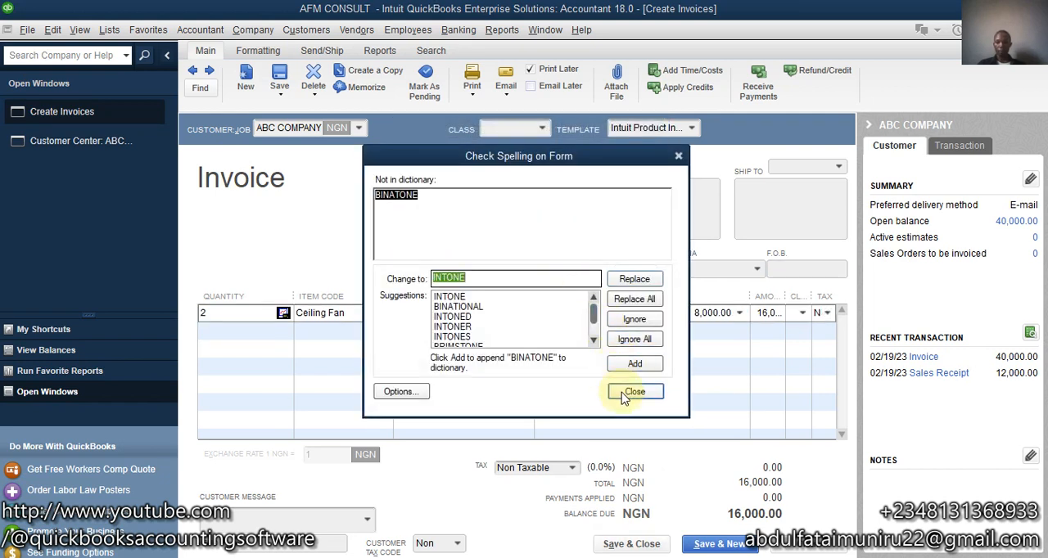
pyautogui.click(623, 394)
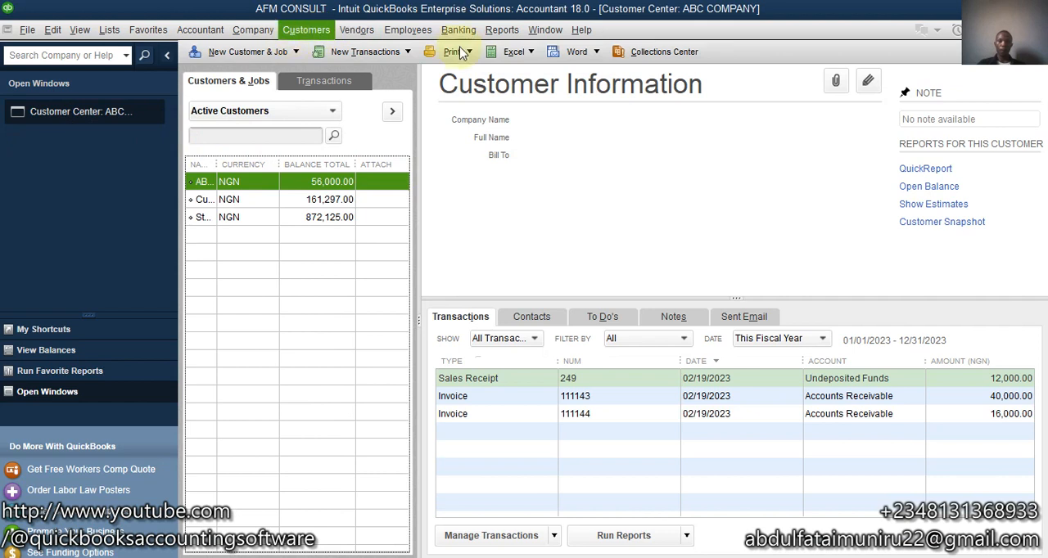
# - Run the Inventory Stock Status by Item report and drill into the Ceiling Fan's on-hand quantity to see its transactions
pyautogui.click(499, 31)
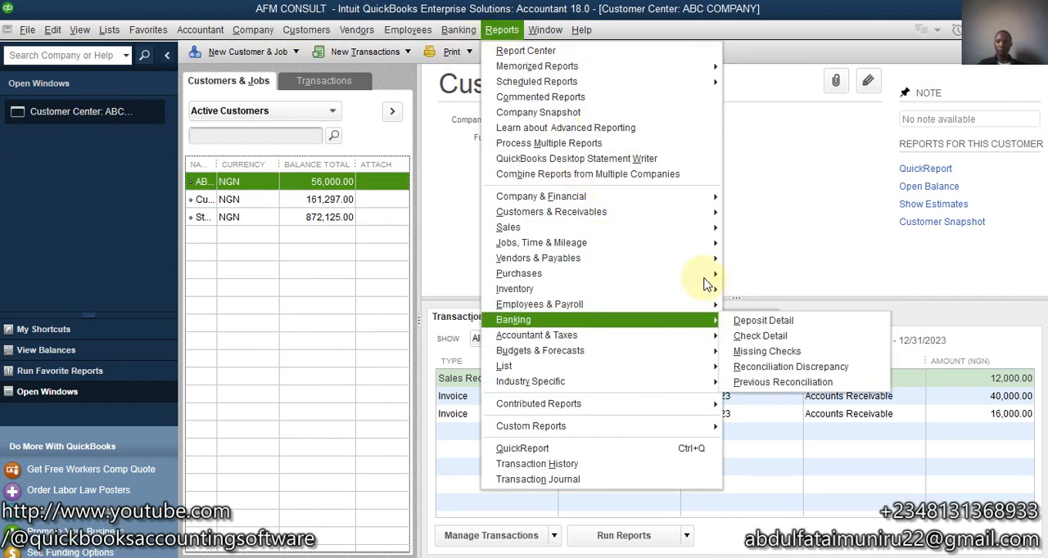
pyautogui.moveTo(702, 290)
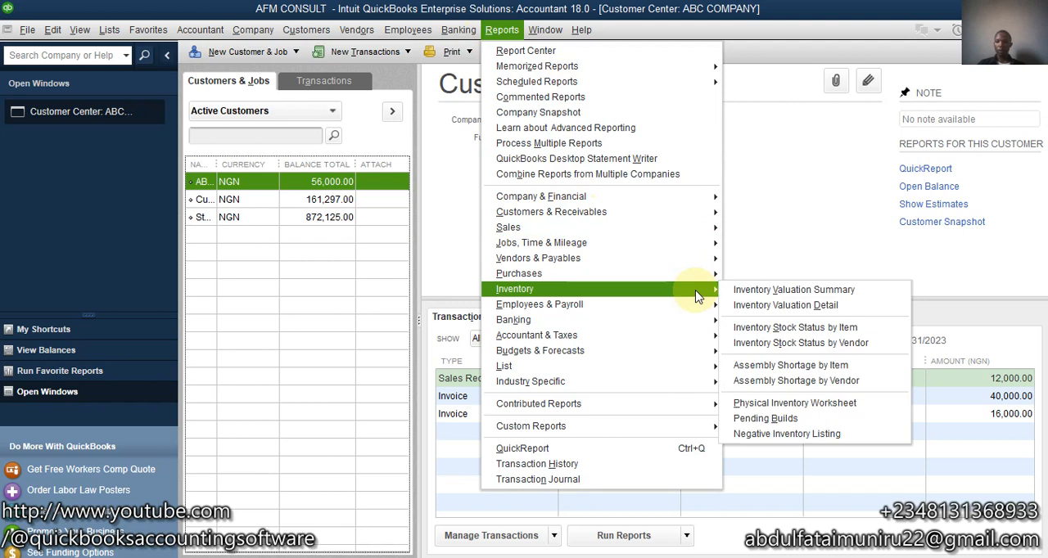
pyautogui.click(790, 328)
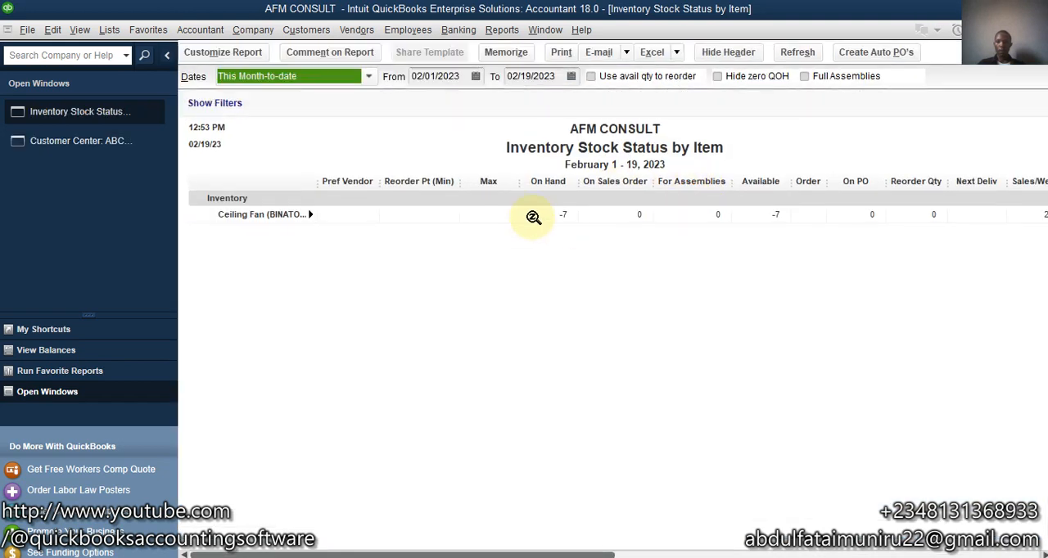
pyautogui.doubleClick(533, 217)
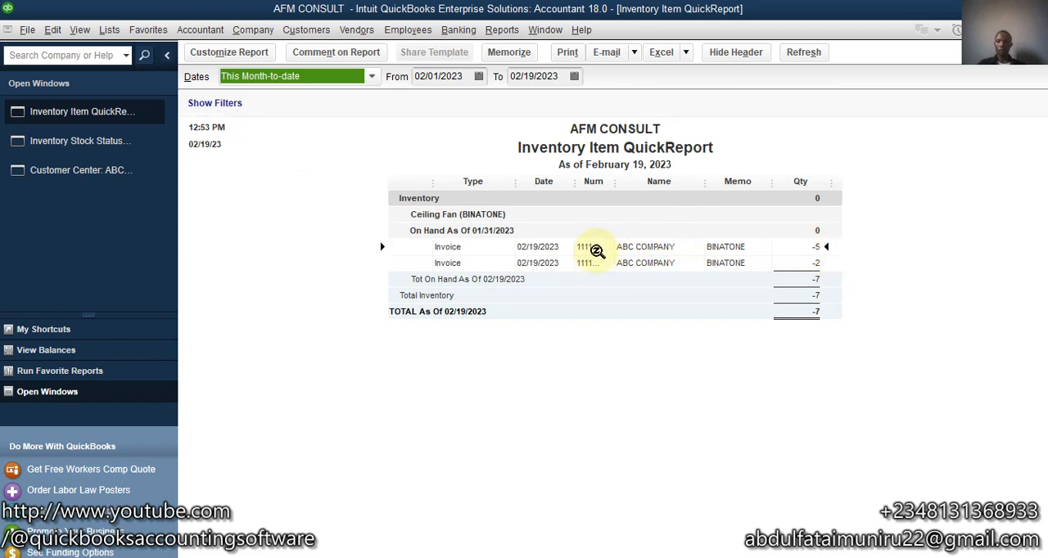
# - Open the ABC COMPANY invoice for 5 Ceiling Fans from the QuickReport and delete it, together with the invoice for 2
pyautogui.doubleClick(646, 250)
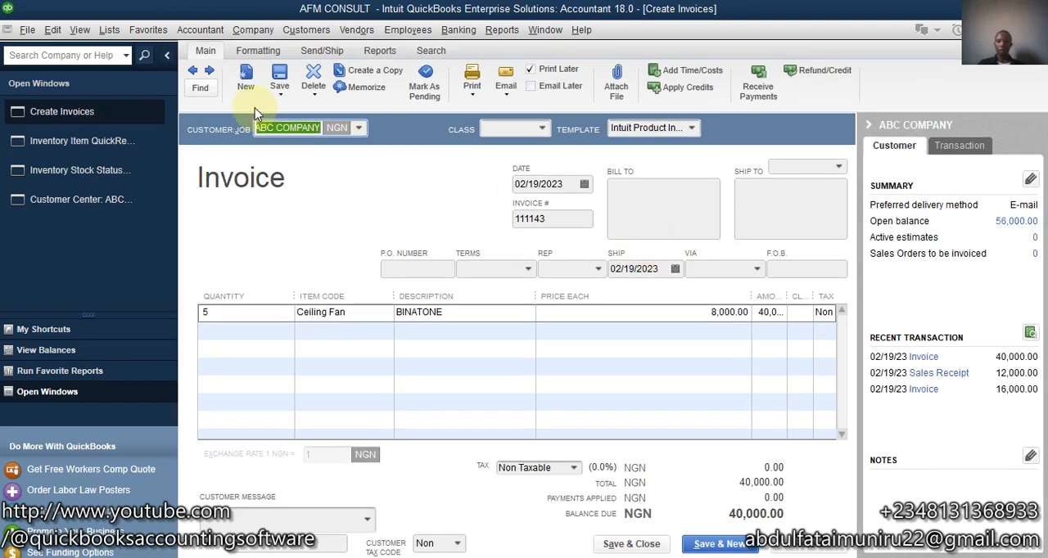
pyautogui.click(312, 82)
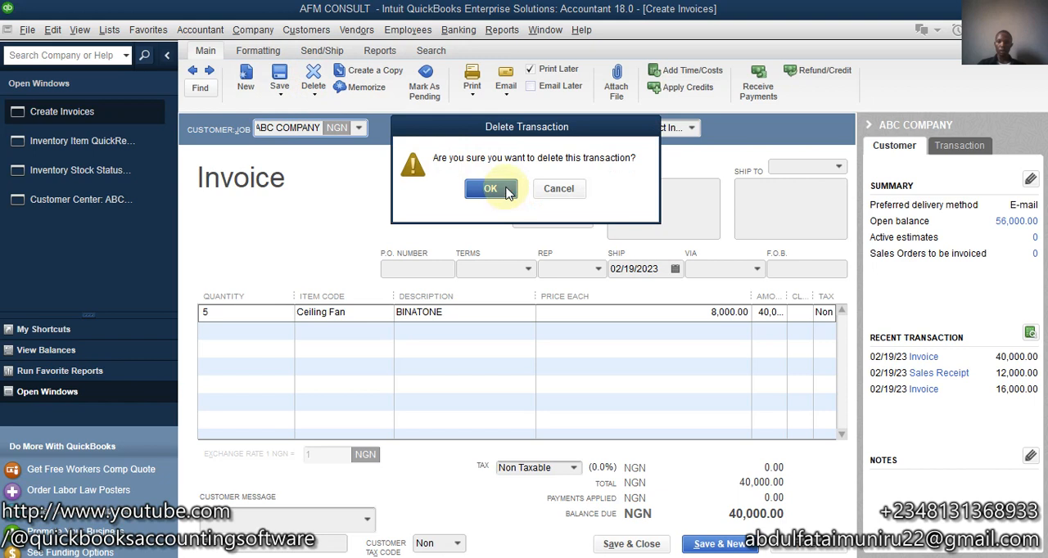
pyautogui.click(489, 189)
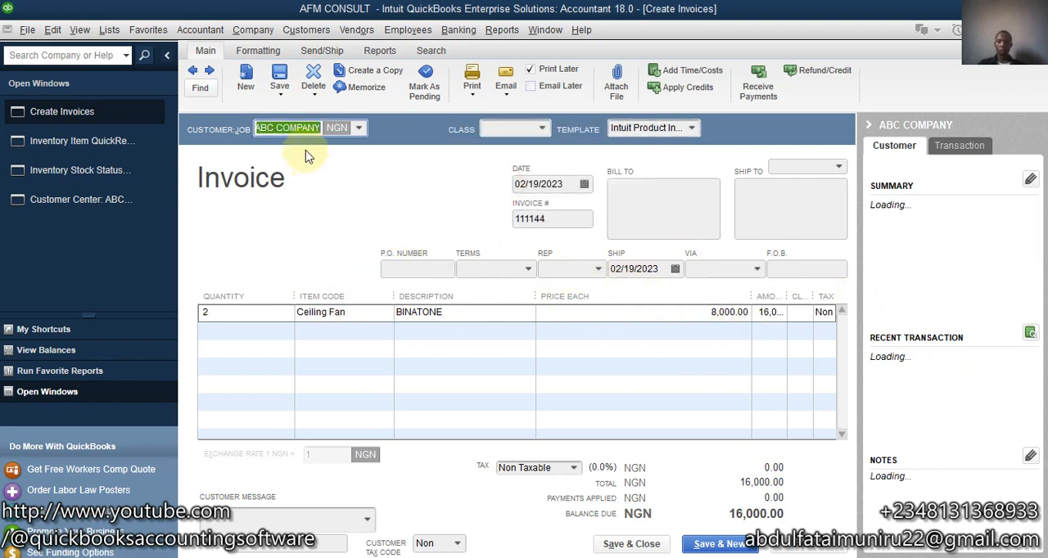
pyautogui.click(311, 77)
pyautogui.click(491, 189)
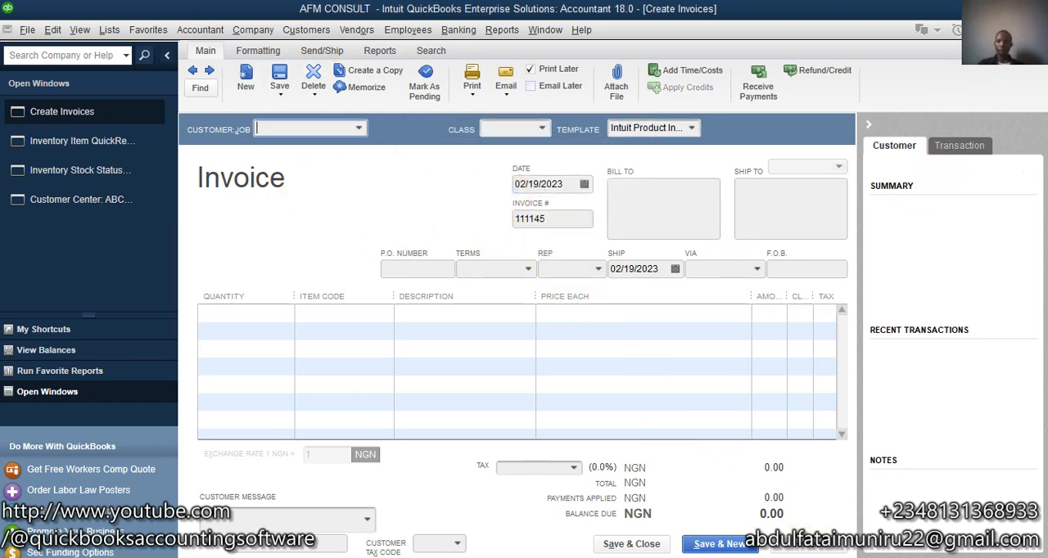
# - Close the blank invoice and the item QuickReport, and refresh the Inventory Stock Status by Item report to check the Ceiling Fan's stock
pyautogui.click(115, 140)
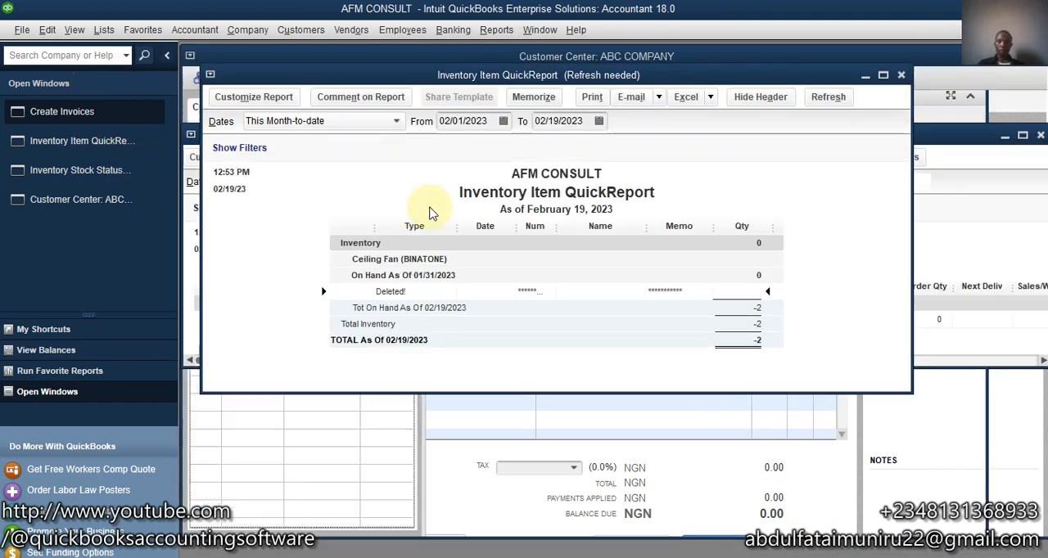
pyautogui.click(91, 137)
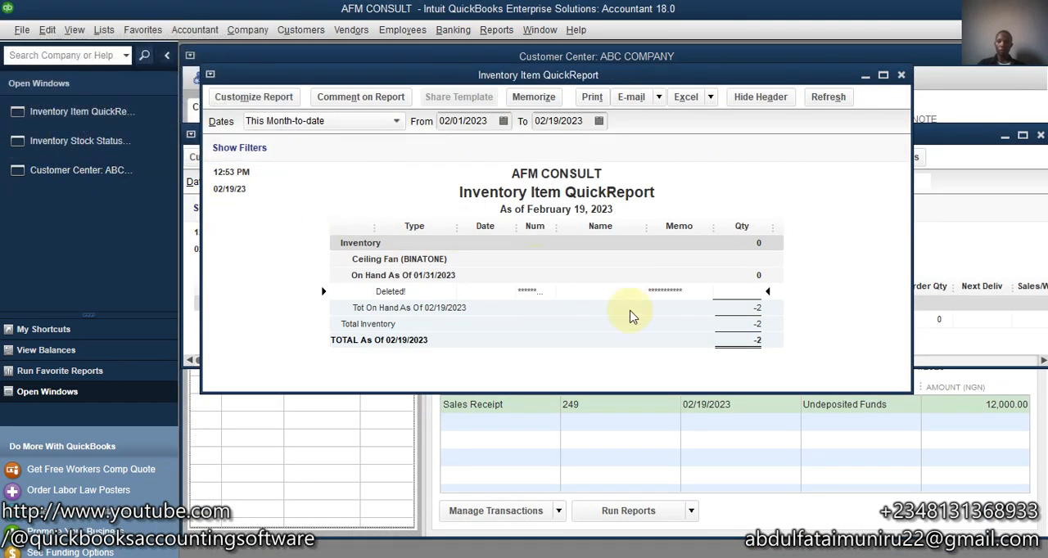
pyautogui.click(884, 75)
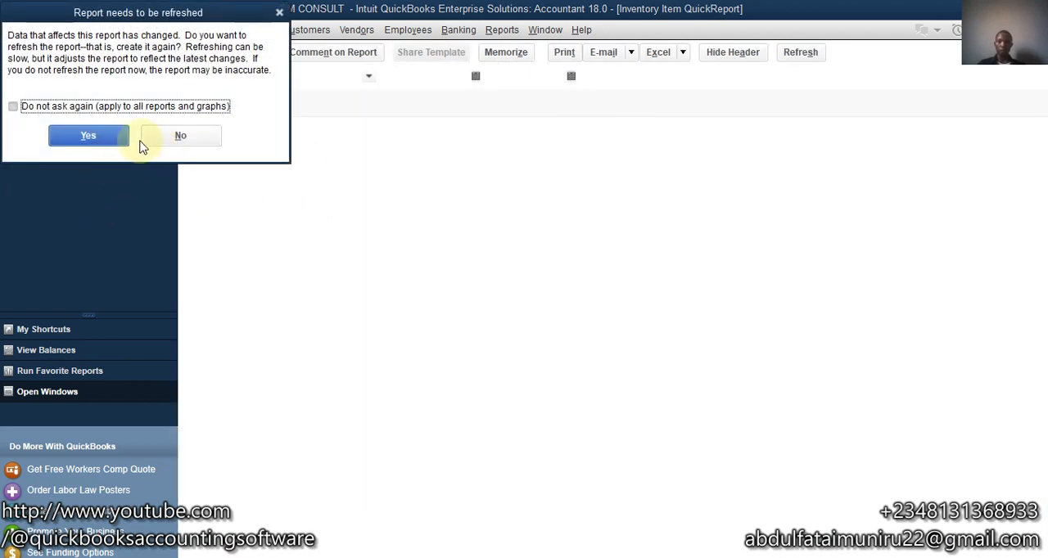
pyautogui.click(86, 139)
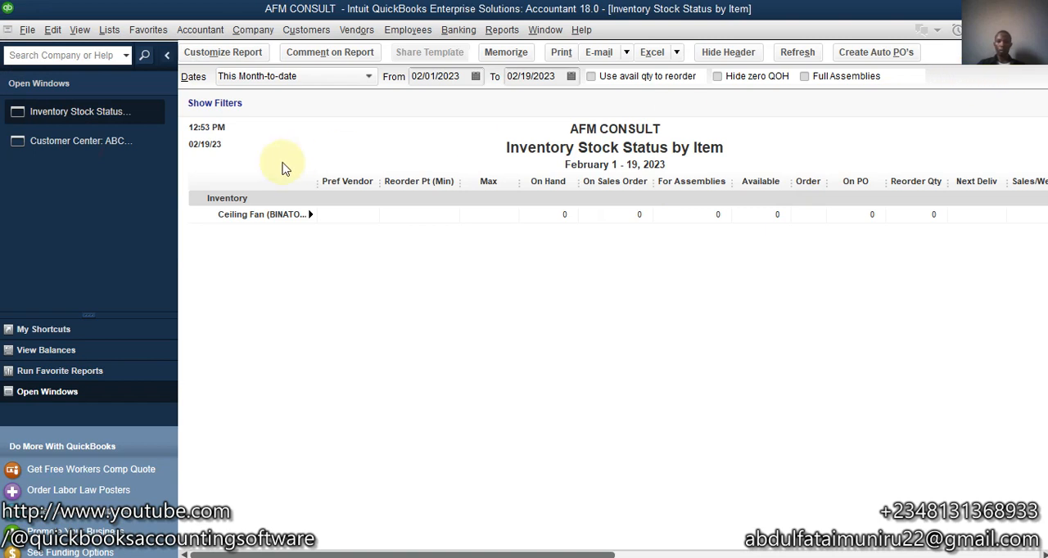
# - Close the stock status report and open the item list to check the Ceiling Fan's total quantity on hand
pyautogui.click(1037, 30)
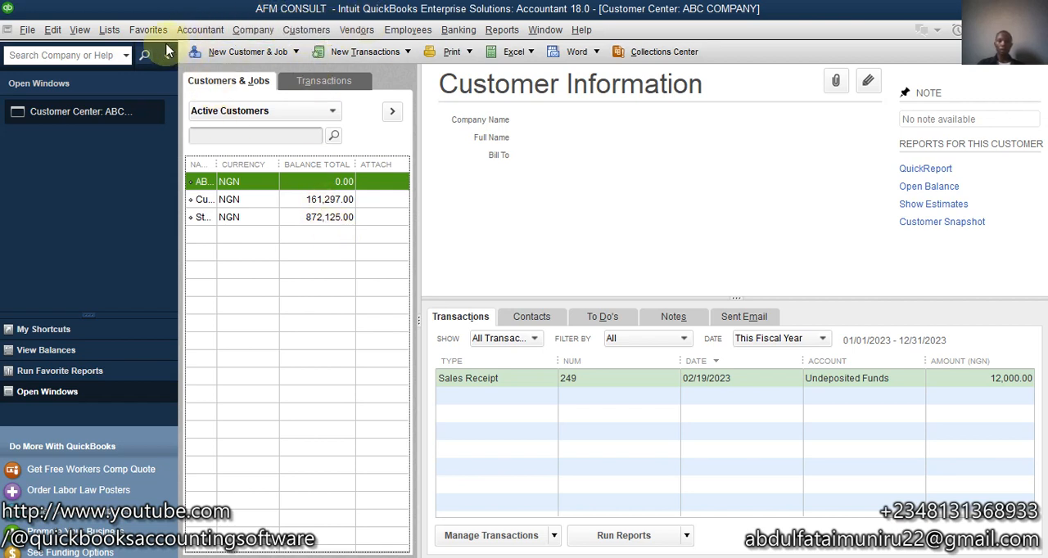
pyautogui.click(117, 31)
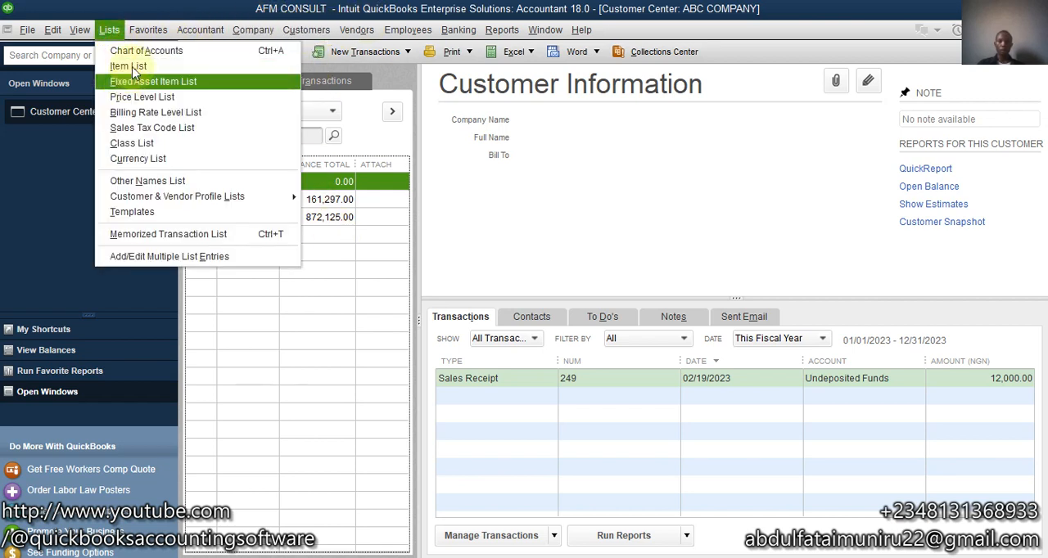
pyautogui.click(133, 63)
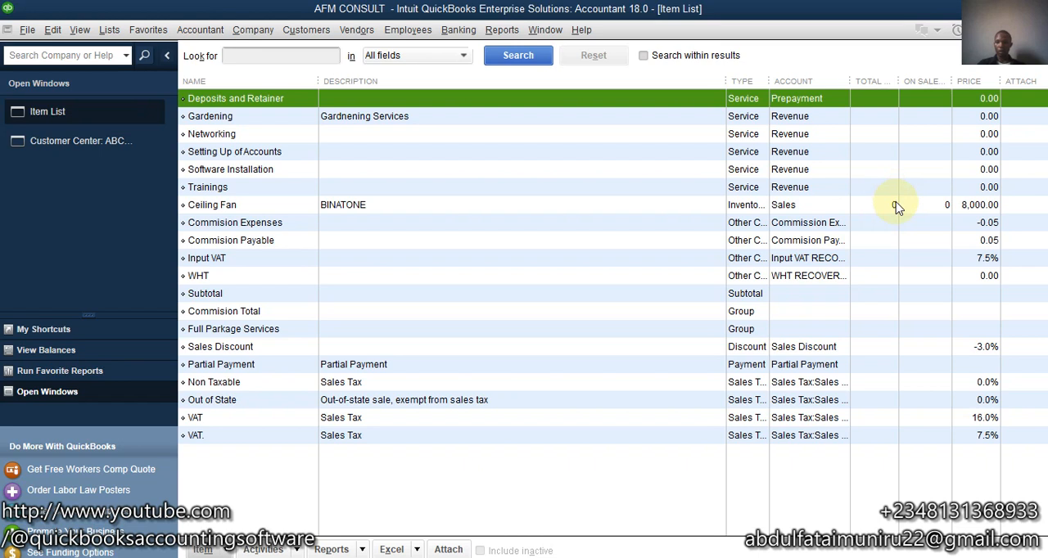
# - Start a new invoice for ABC COMPANY and try to add the out-of-stock Ceiling Fan as its first line item
pyautogui.click(299, 30)
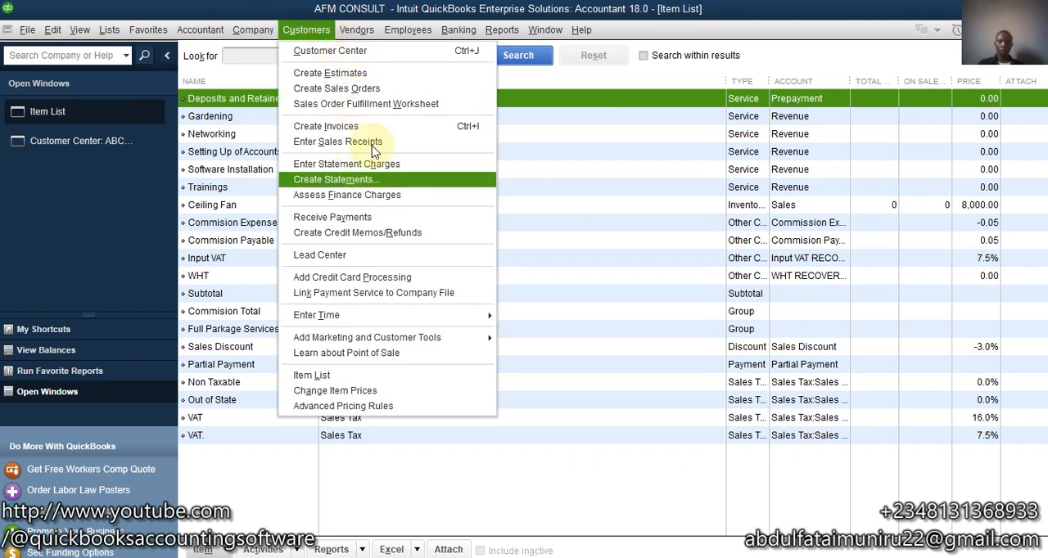
pyautogui.click(373, 126)
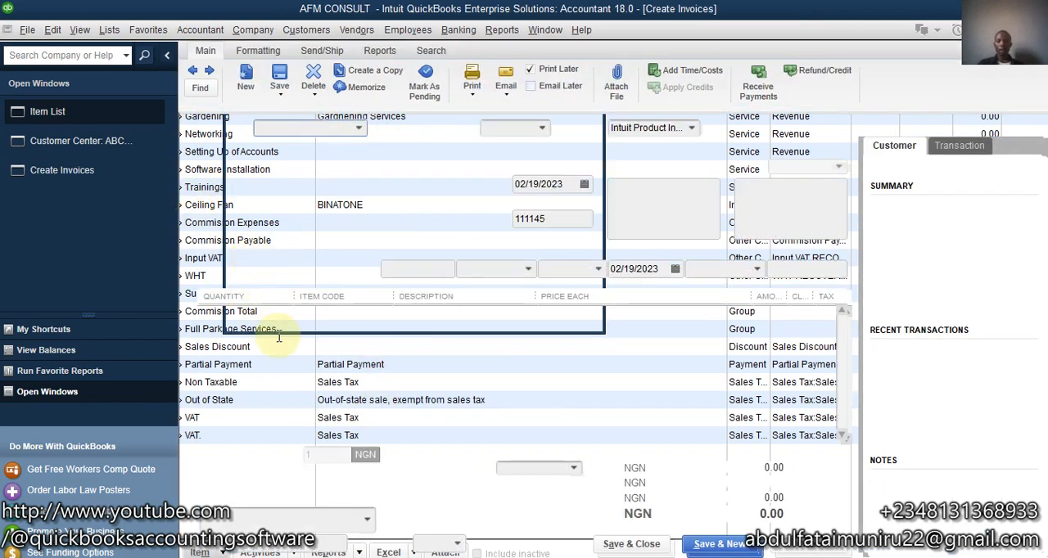
pyautogui.click(359, 128)
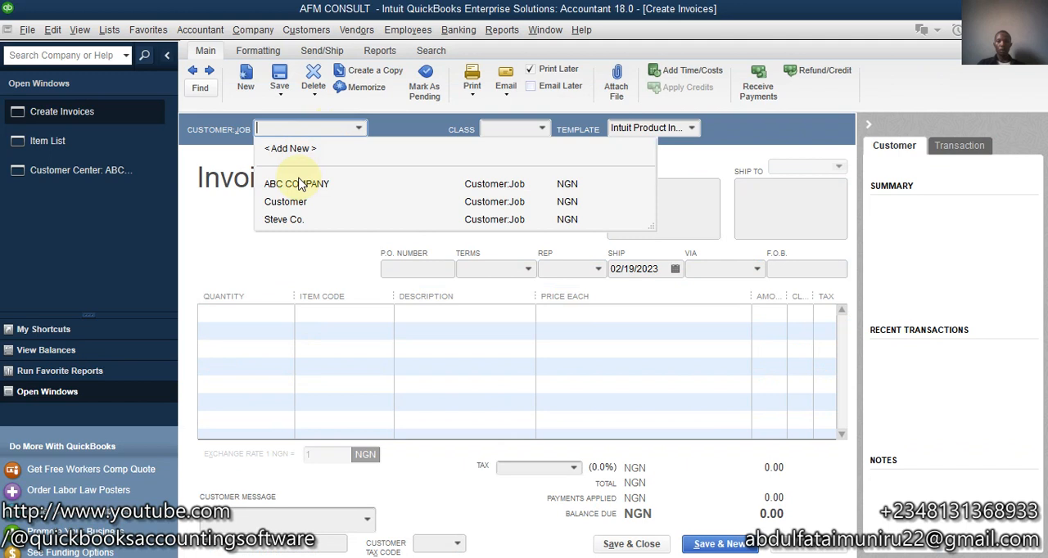
pyautogui.click(299, 185)
pyautogui.click(339, 314)
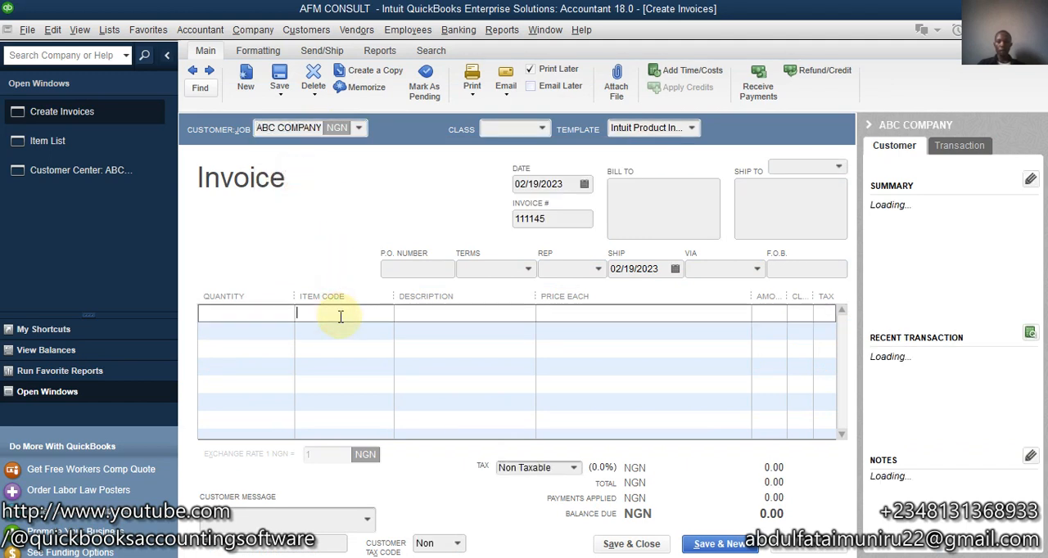
pyautogui.click(385, 314)
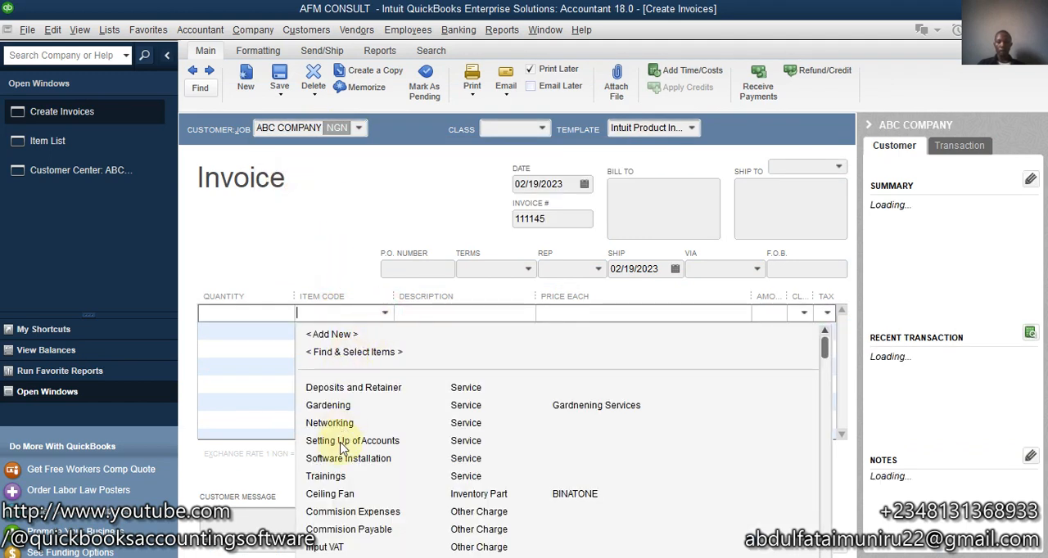
pyautogui.click(338, 495)
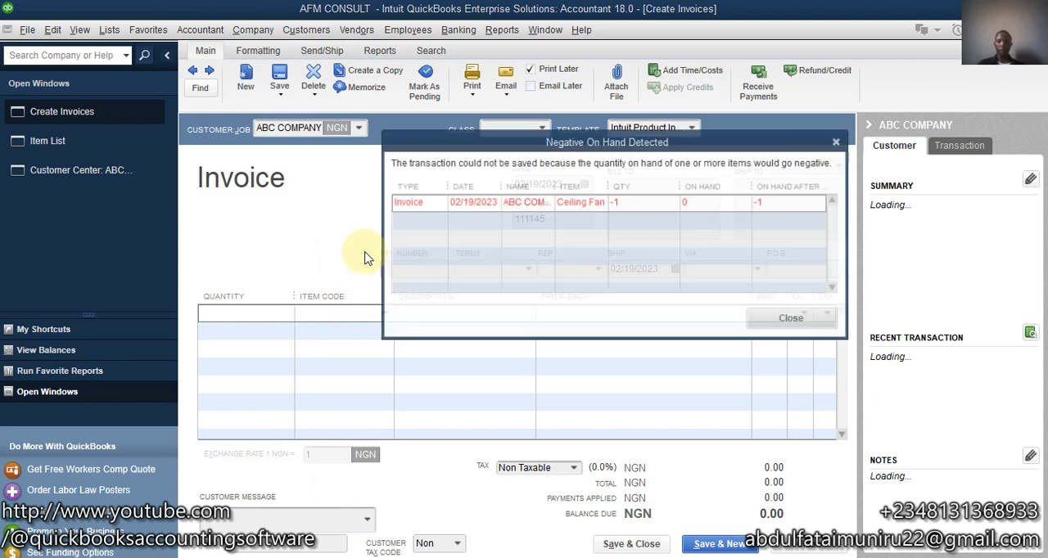
# - Review the Ceiling Fan entry in the Negative On Hand Detected message, then dismiss the message
pyautogui.moveTo(608, 147); pyautogui.dragTo(578, 98)
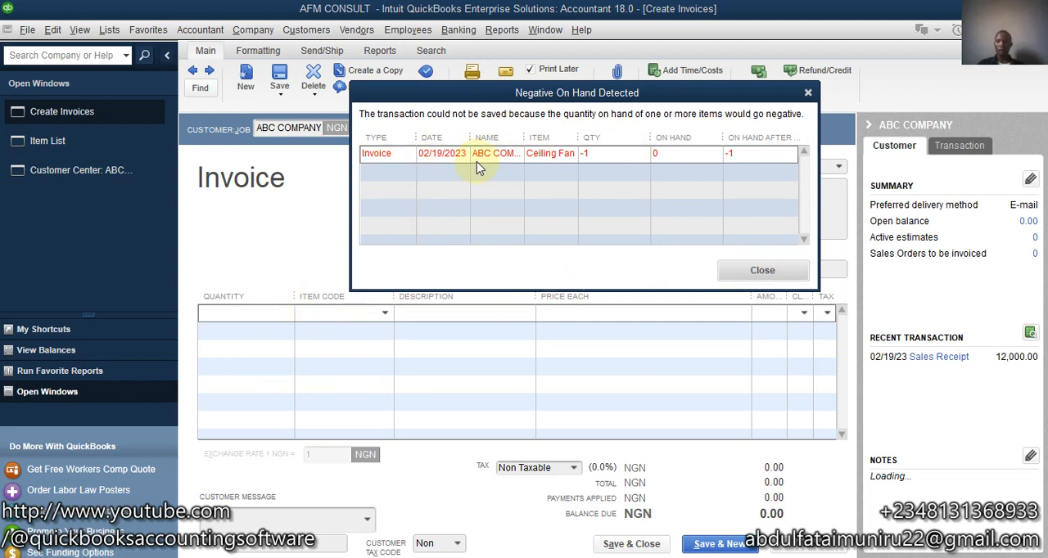
pyautogui.click(593, 158)
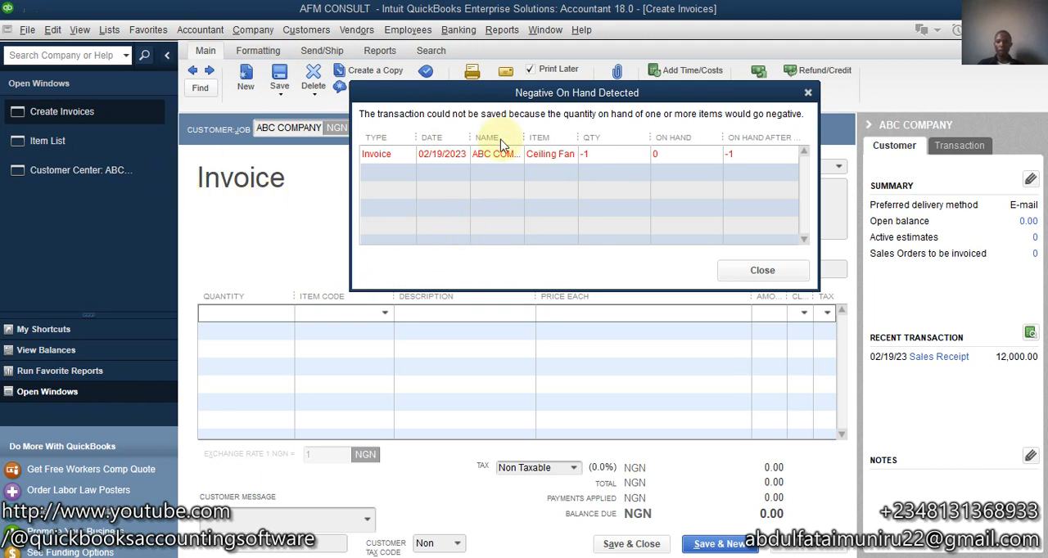
pyautogui.click(739, 271)
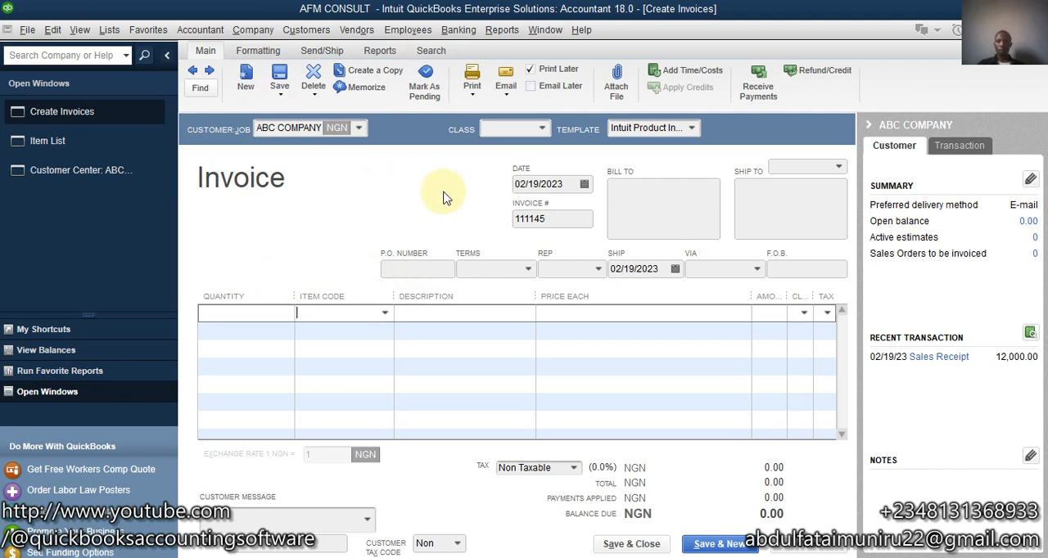
# - Go to the home page and close the unfinished ABC COMPANY invoice
pyautogui.click(61, 330)
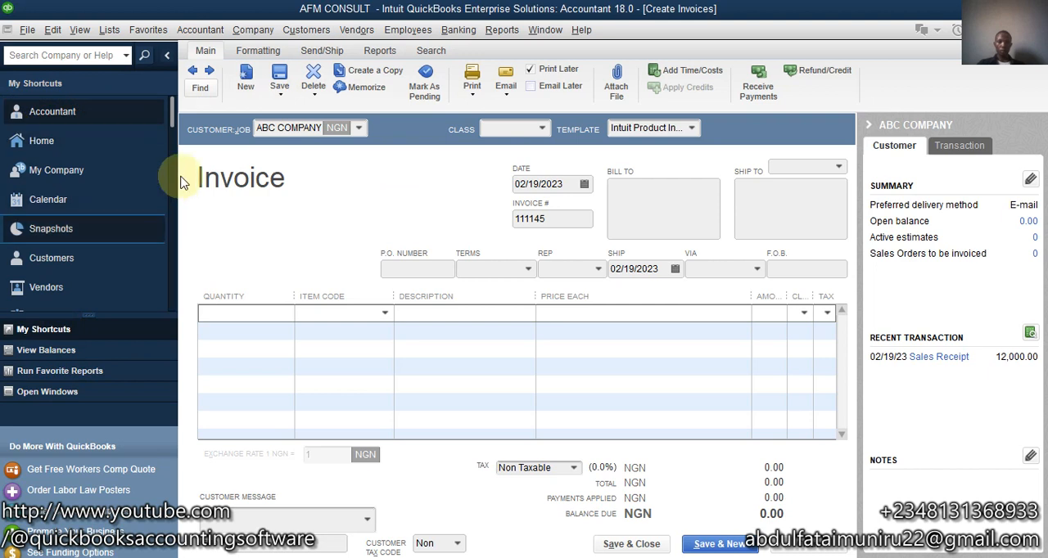
pyautogui.click(96, 153)
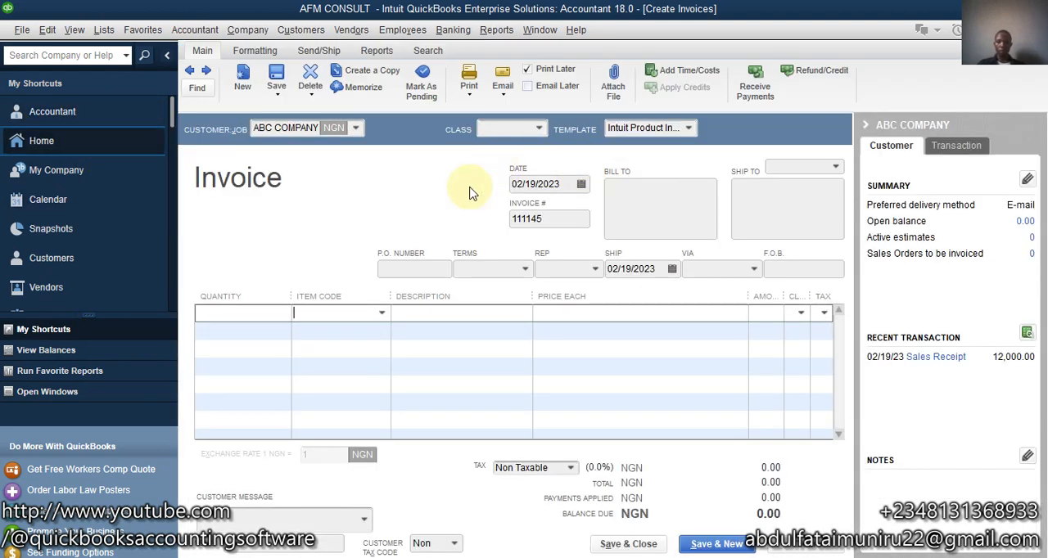
pyautogui.press('Escape')
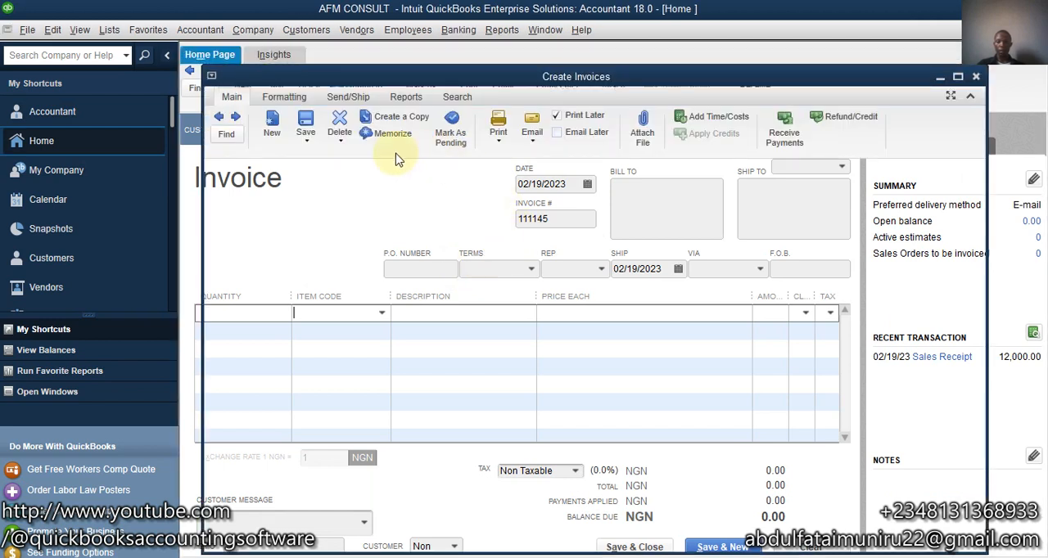